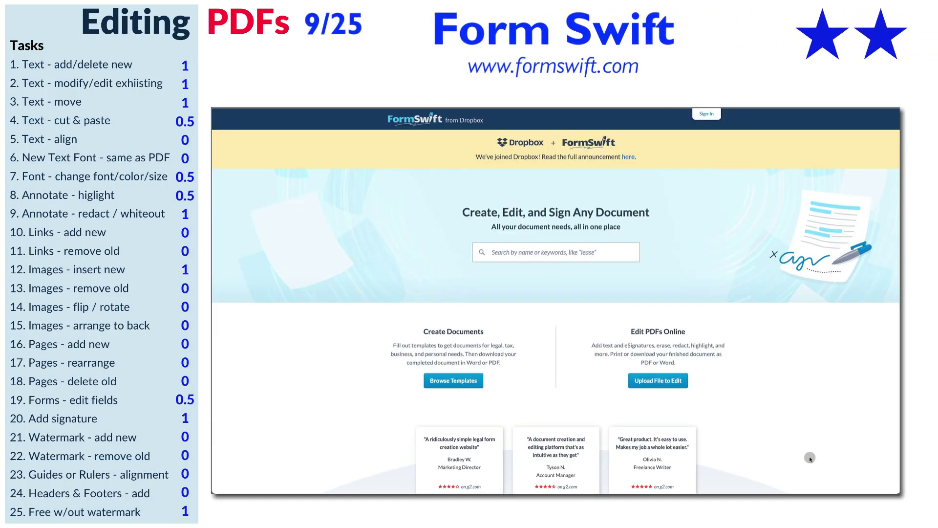
Browse the free legal templates, then return home and go to the Edit PDF page.
scroll(704, 270, "down", 15)
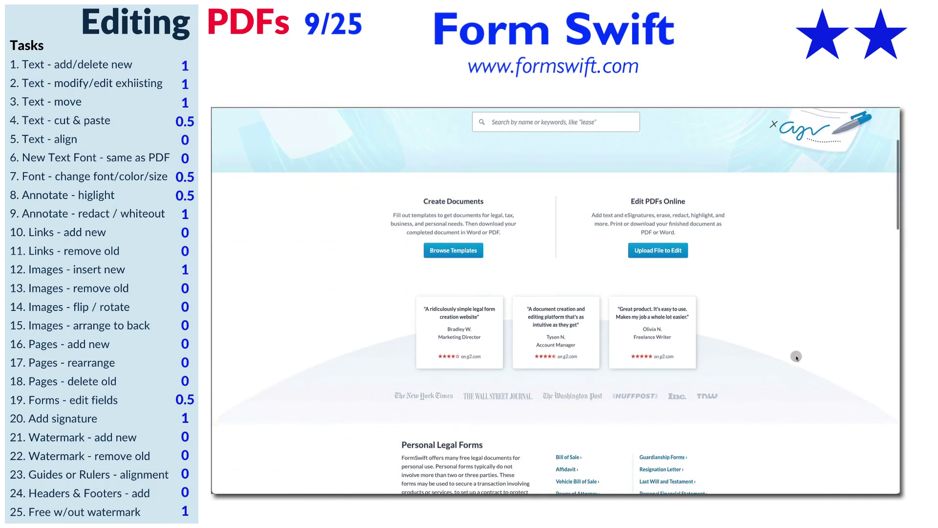
scroll(738, 356, "down", 5)
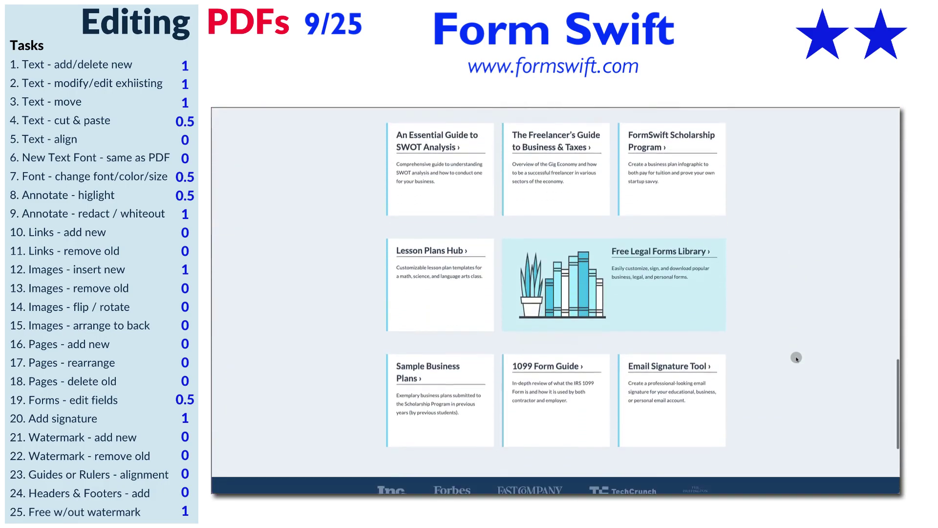
key("Home")
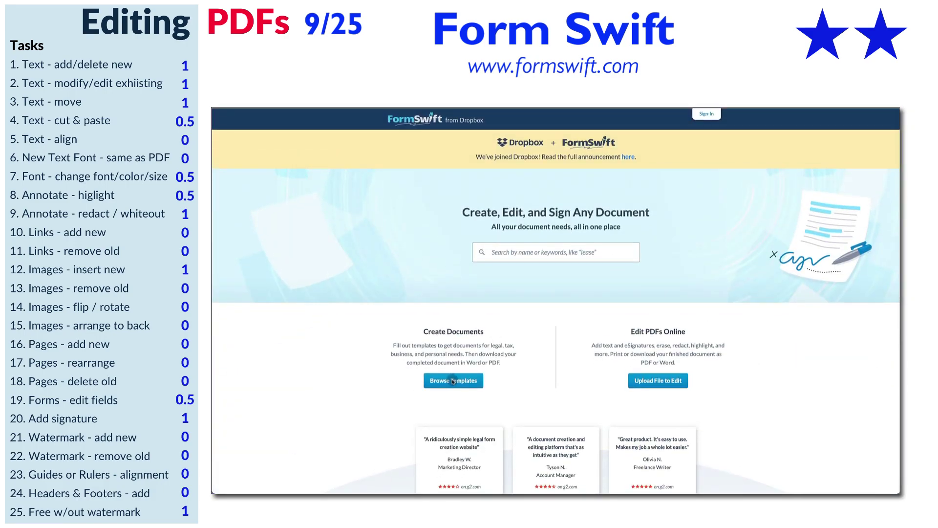
left_click(453, 381)
left_click_drag(700, 229, 642, 215)
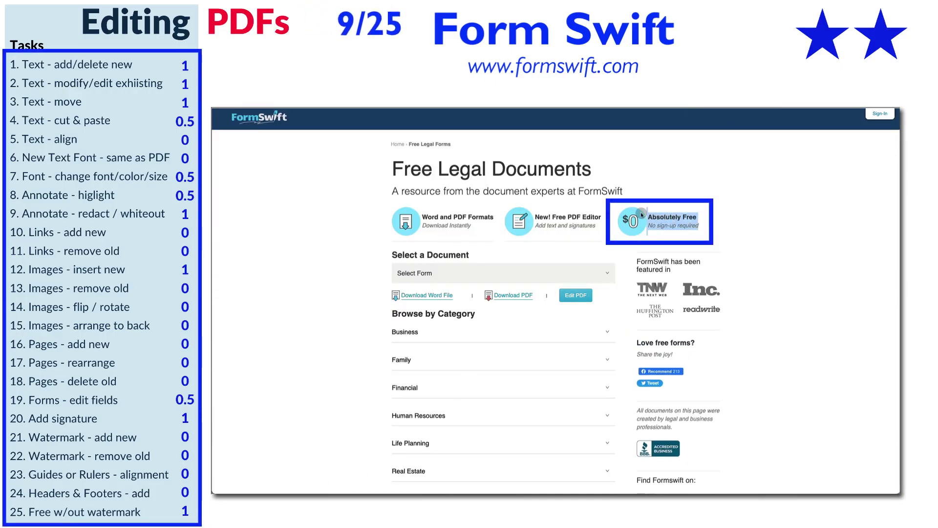
left_click(576, 218)
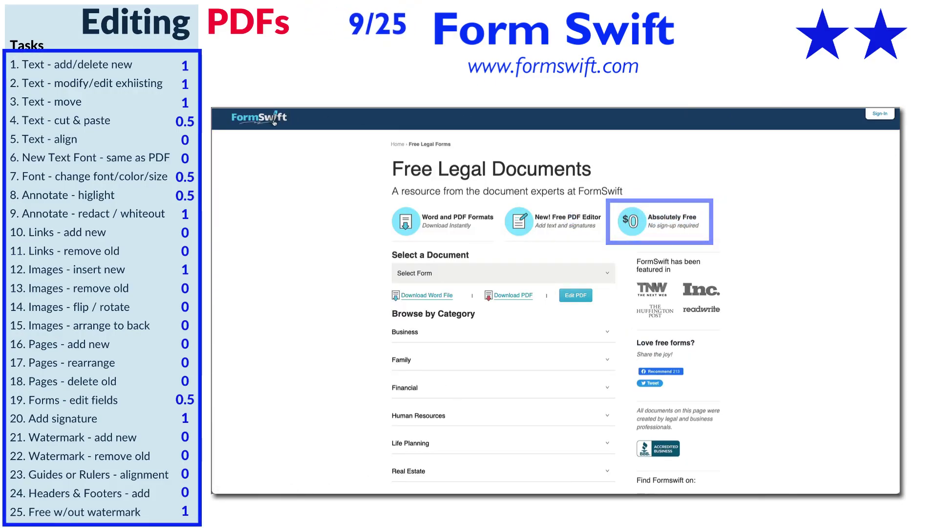
left_click(274, 122)
left_click(656, 381)
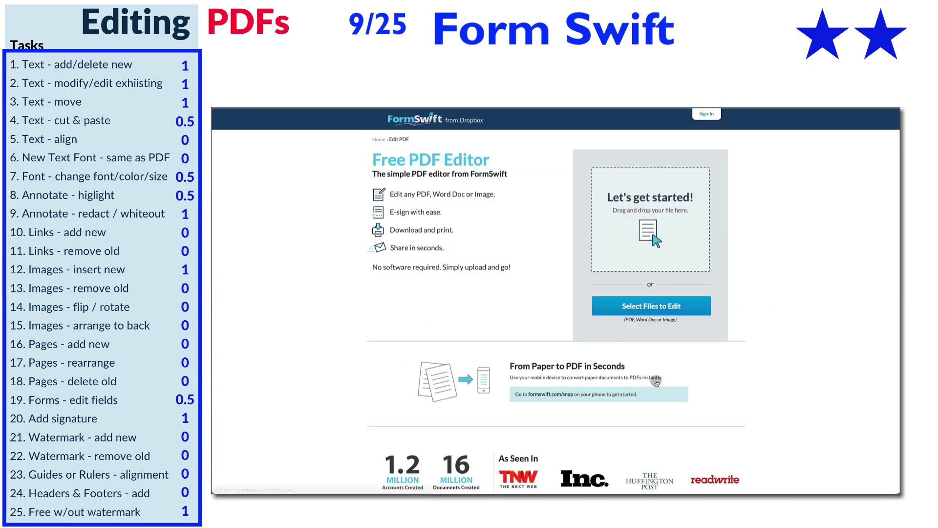
Preview the erase, redact, highlight and image-insert tools, closing each without changes.
left_click(346, 167)
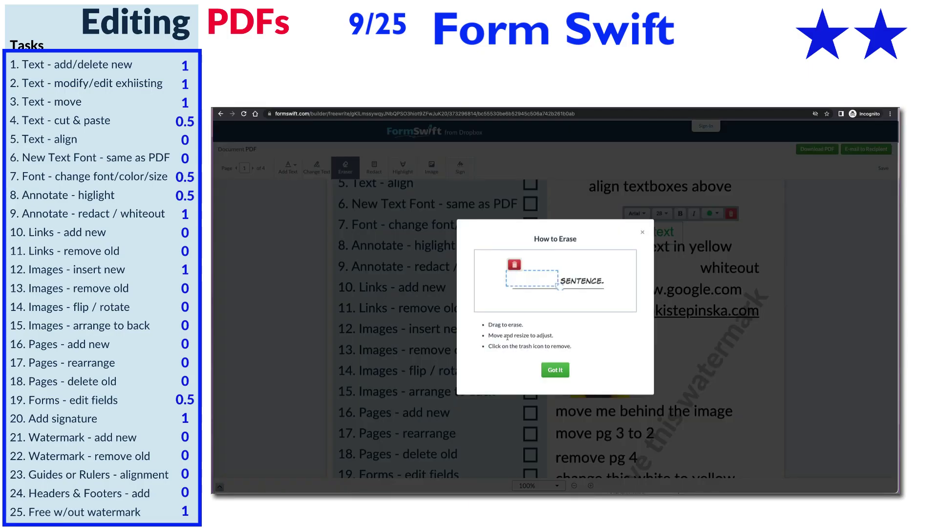
left_click(469, 428)
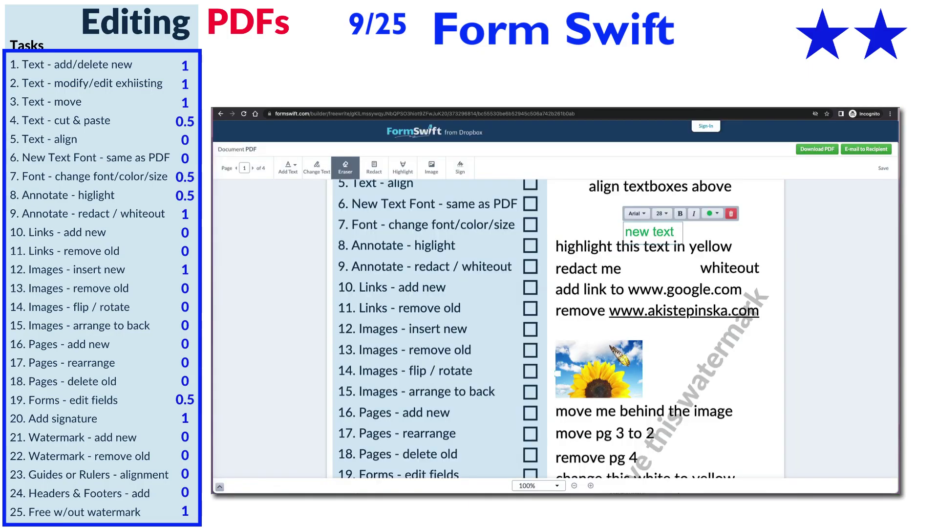
left_click(374, 169)
left_click(555, 374)
left_click(403, 167)
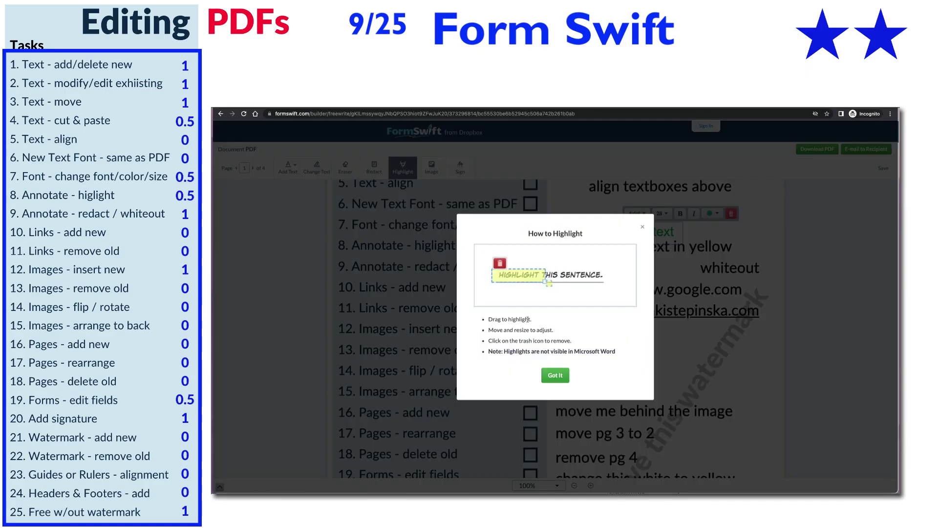
left_click(555, 374)
left_click(431, 167)
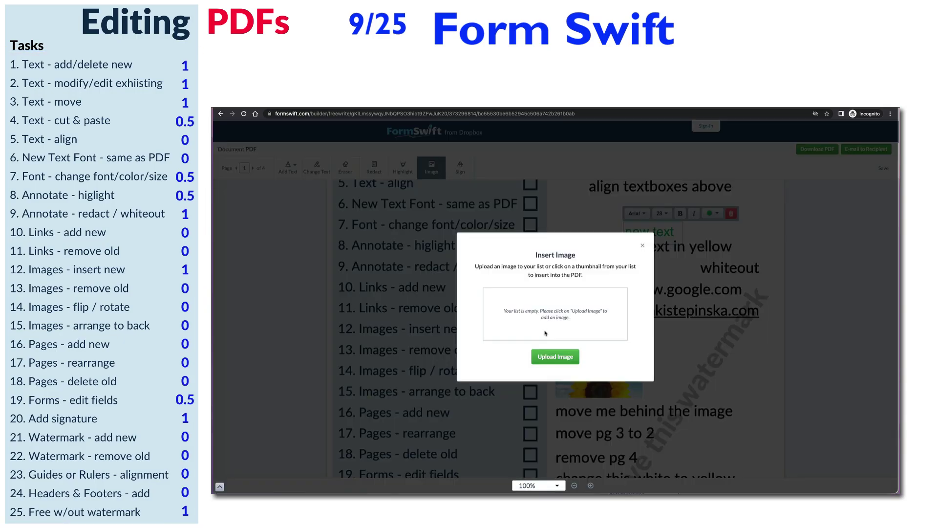
left_click(556, 361)
left_click(753, 390)
left_click(642, 246)
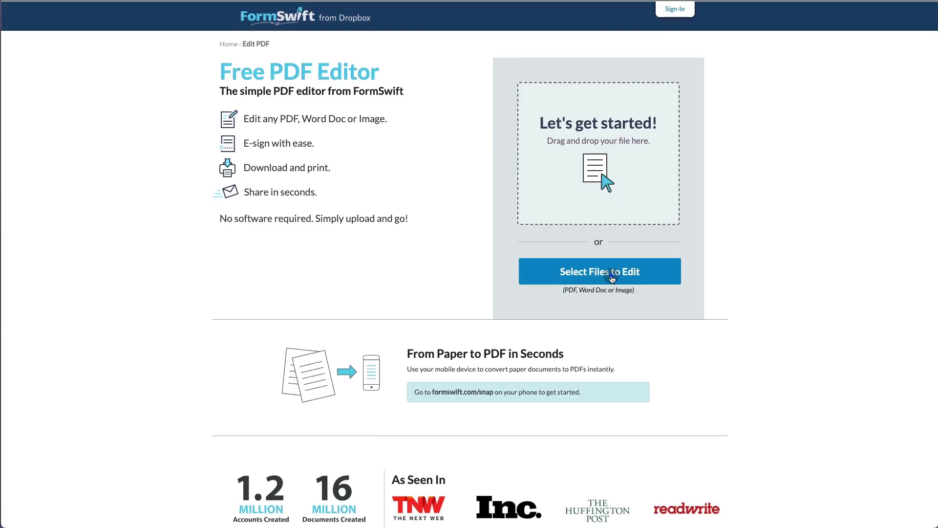
Upload the Editing PDFs test file, zoom to 50% and browse its pages back to page 1.
left_click(612, 278)
double_click(333, 273)
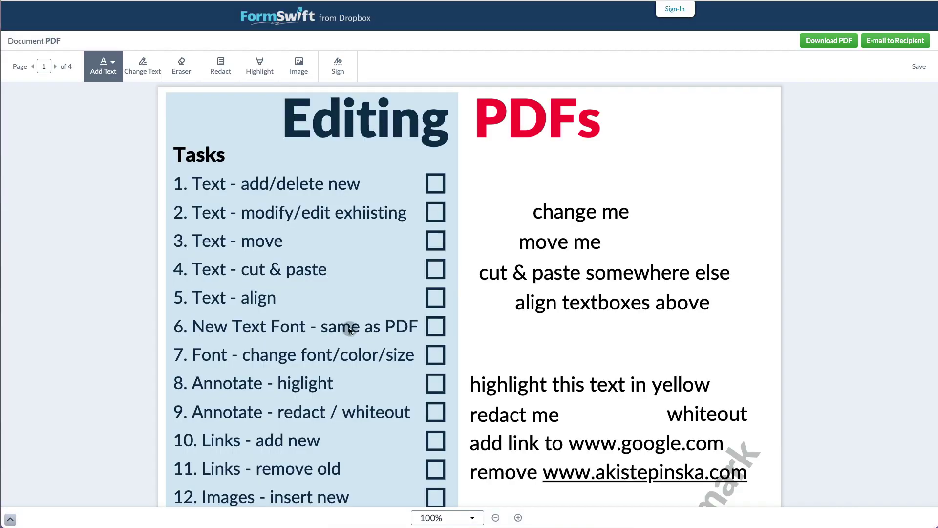
left_click(496, 517)
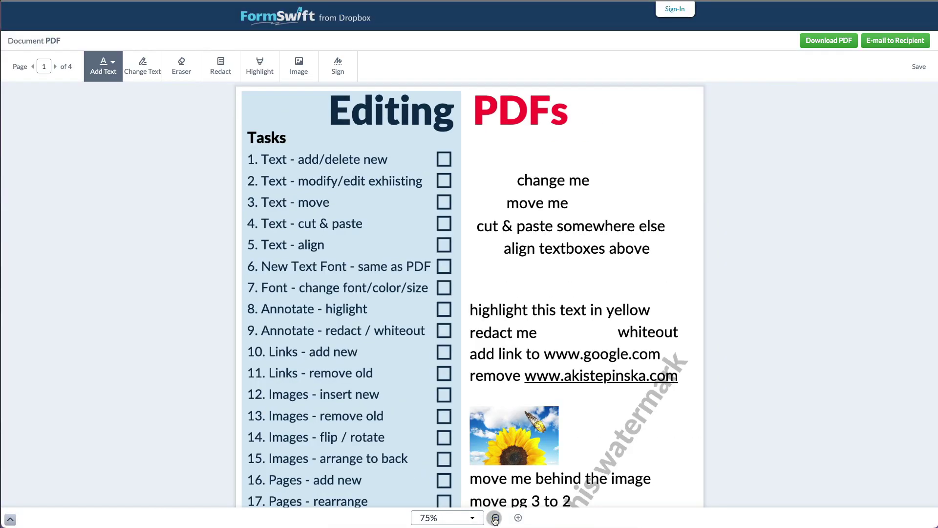
left_click(495, 518)
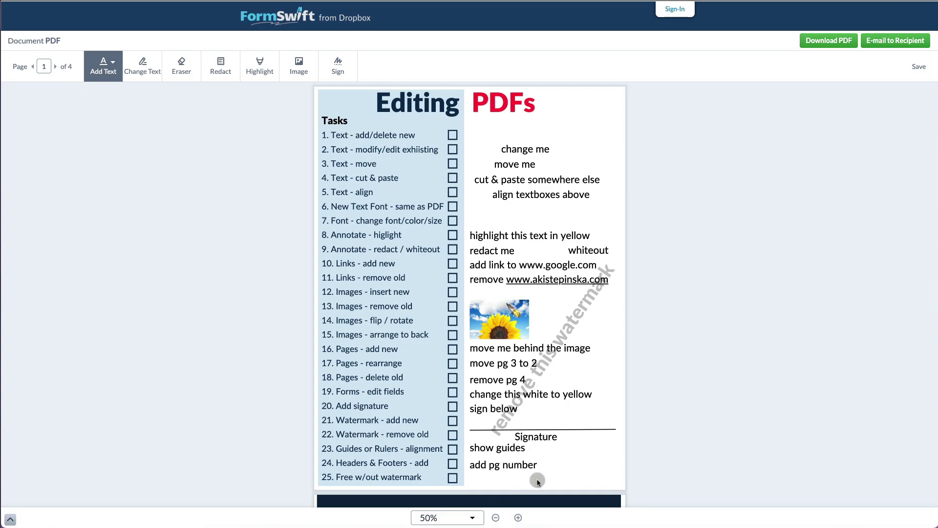
scroll(537, 480, "down", 20)
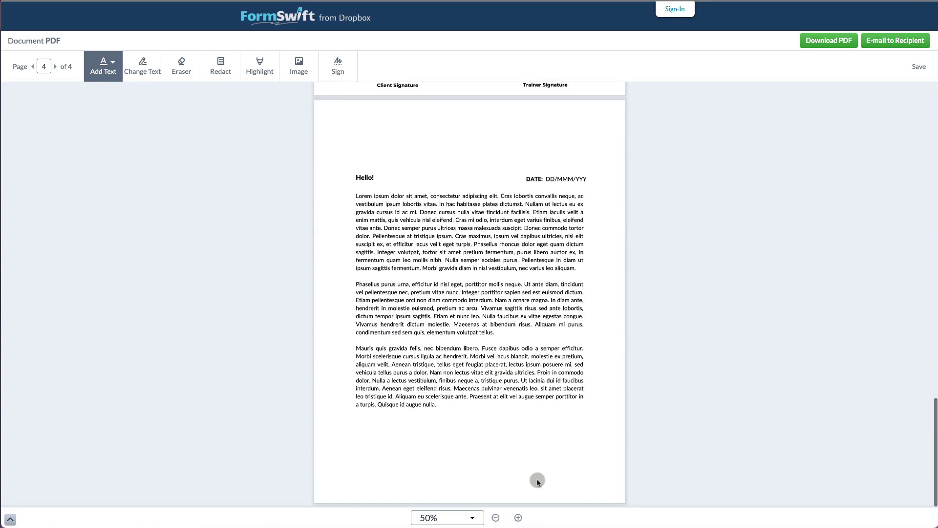
scroll(537, 479, "up", 20)
left_click(55, 67)
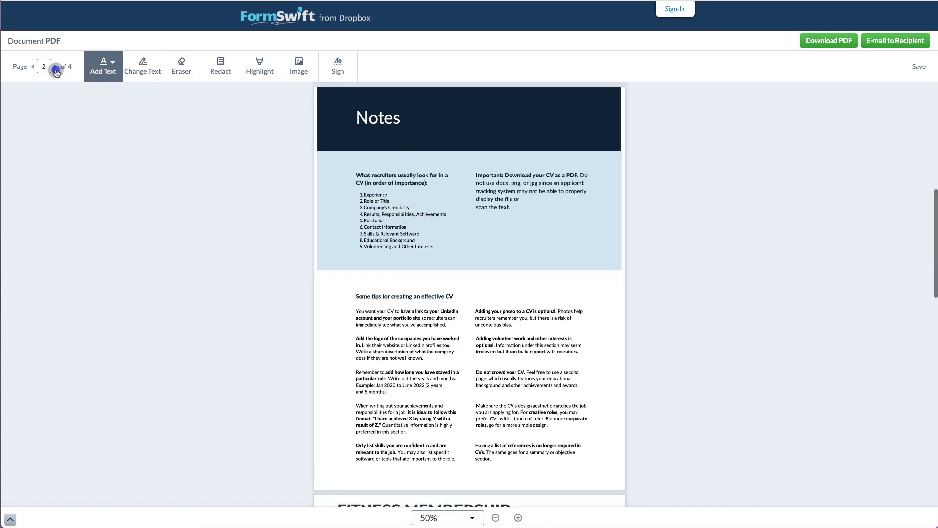
left_click(33, 67)
left_click(100, 72)
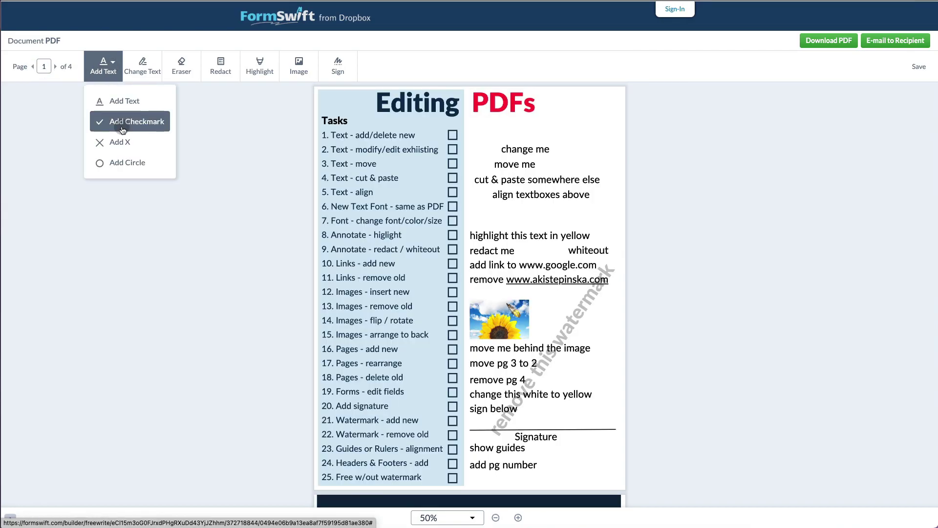
Add a 'New Text' box near the top of page 1 in size 42 purple italic.
left_click(124, 101)
left_click(497, 126)
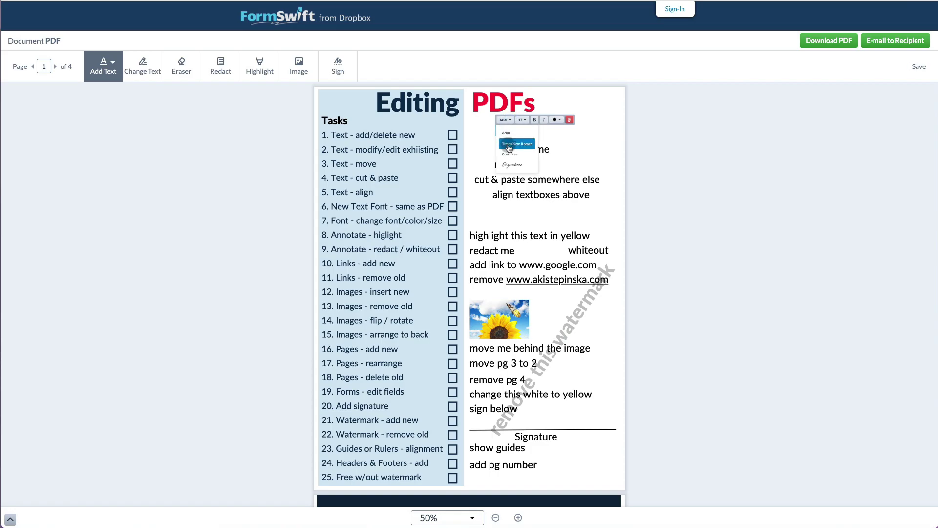
left_click_drag(497, 130, 520, 129)
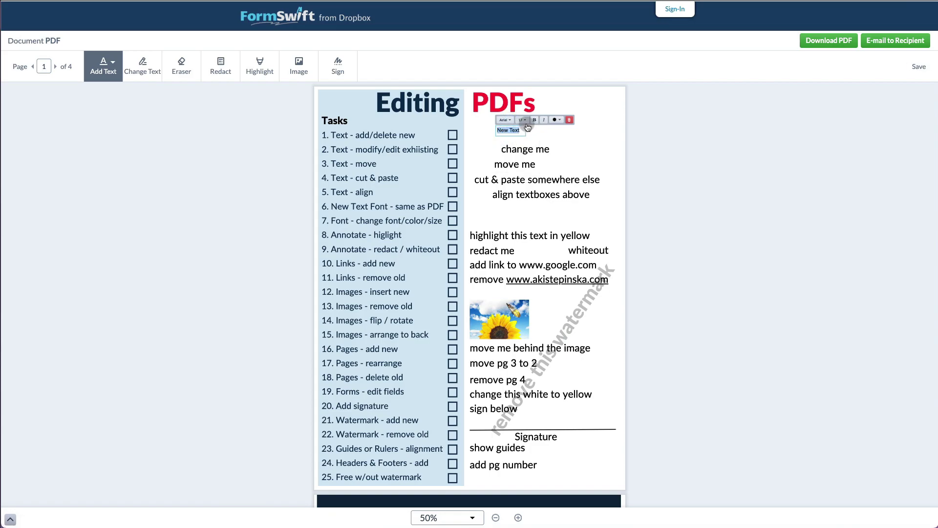
left_click(523, 120)
left_click(525, 259)
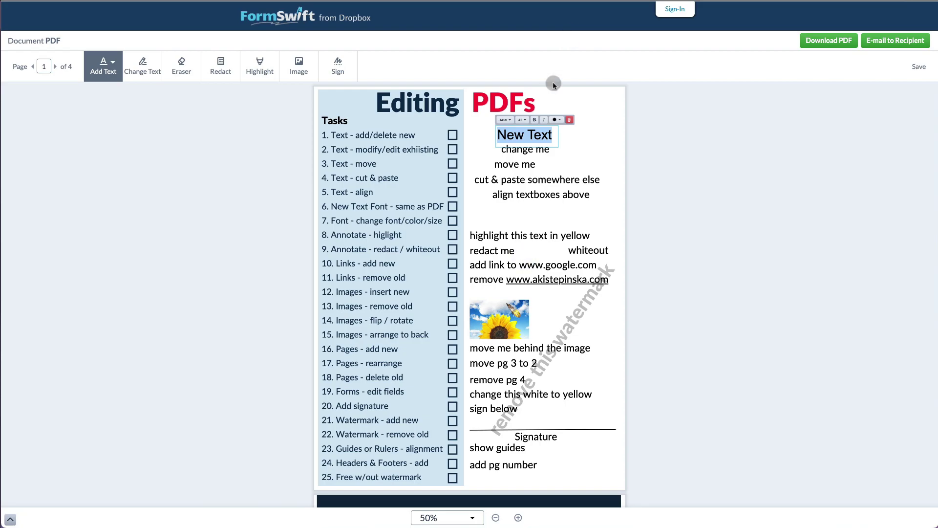
left_click(560, 125)
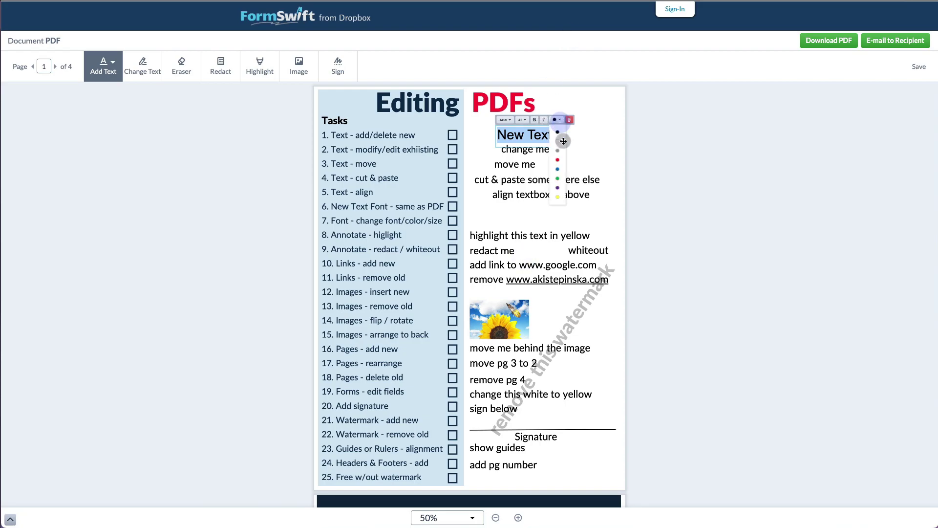
left_click(557, 188)
left_click(545, 120)
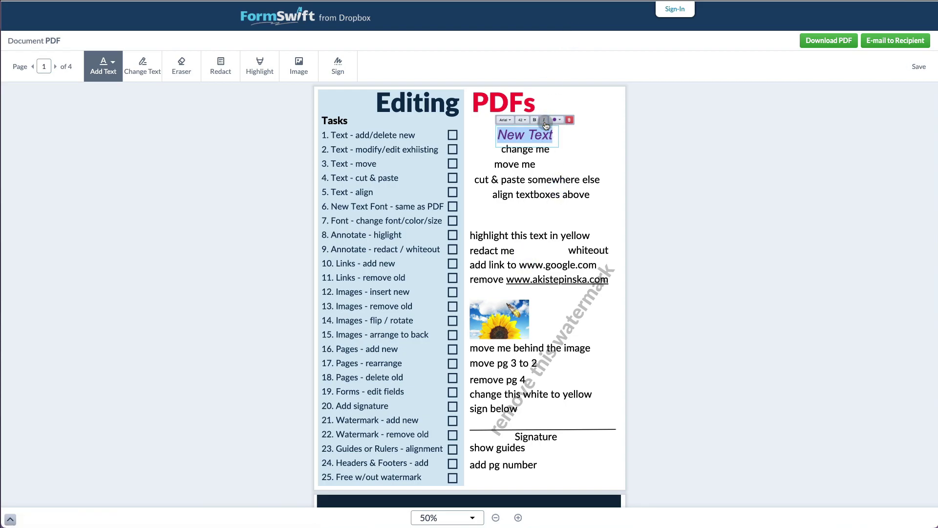
left_click(575, 142)
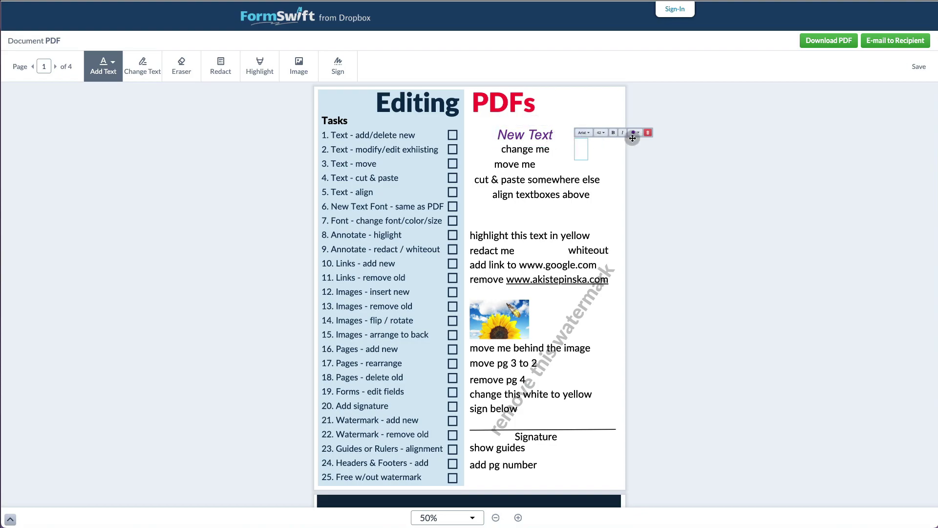
Remove the stray empty box and move New Text left, just above 'change me'.
left_click(648, 133)
left_click(552, 146)
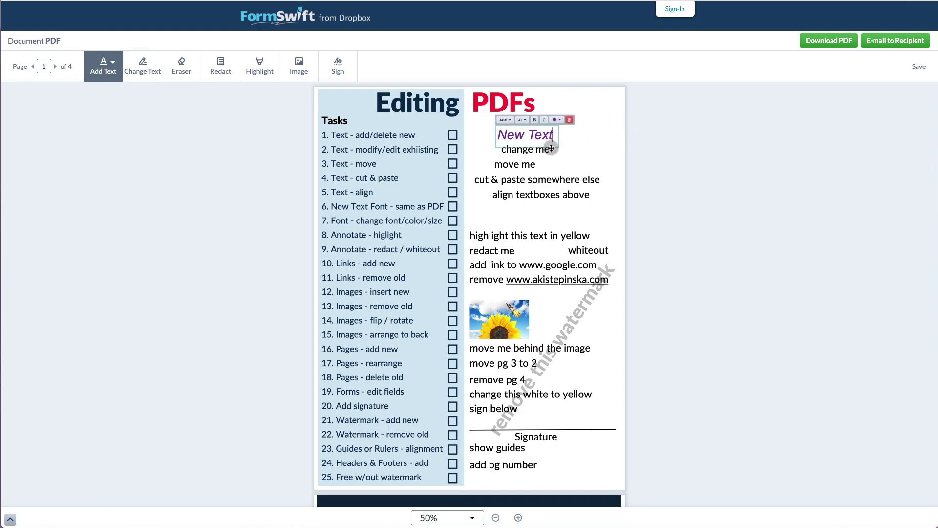
left_click_drag(551, 148, 529, 147)
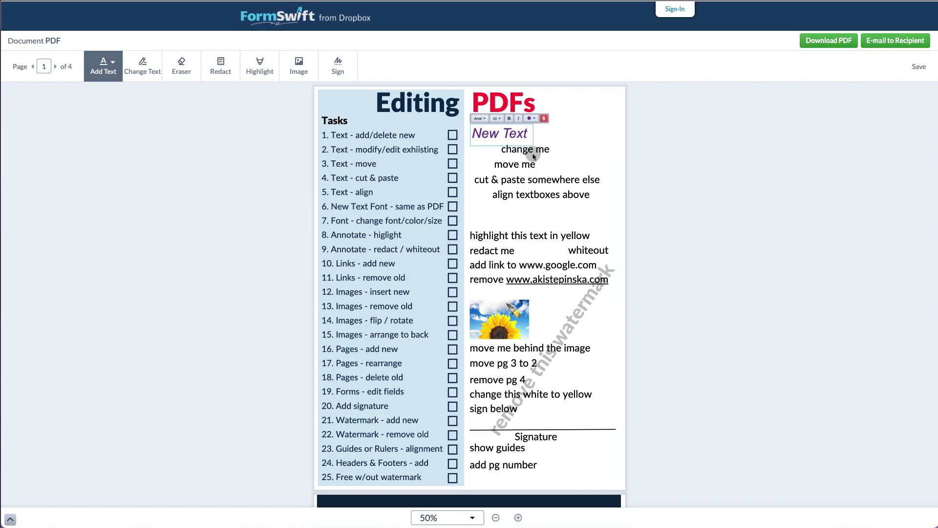
Replace the existing 'change me' text with 'Changed Text'.
left_click(562, 146)
left_click(629, 137)
left_click(143, 66)
left_click(517, 151)
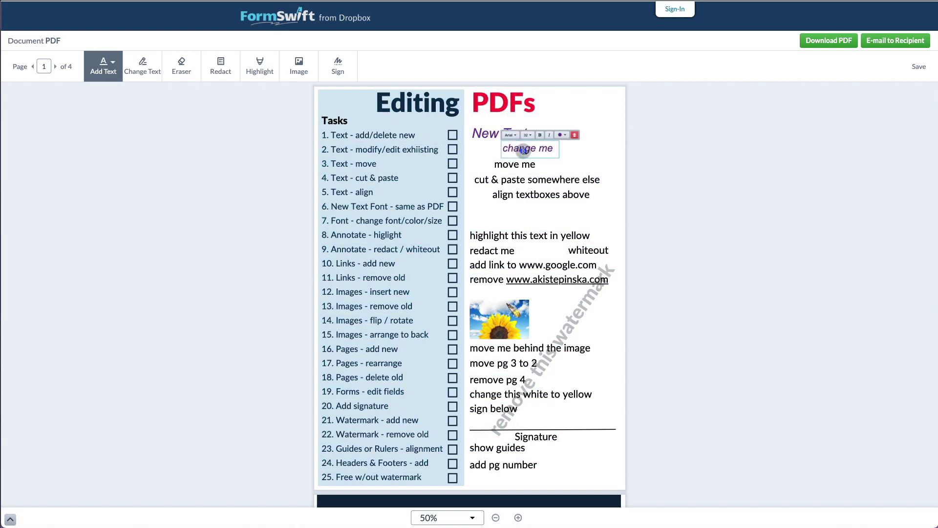
triple_click(524, 151)
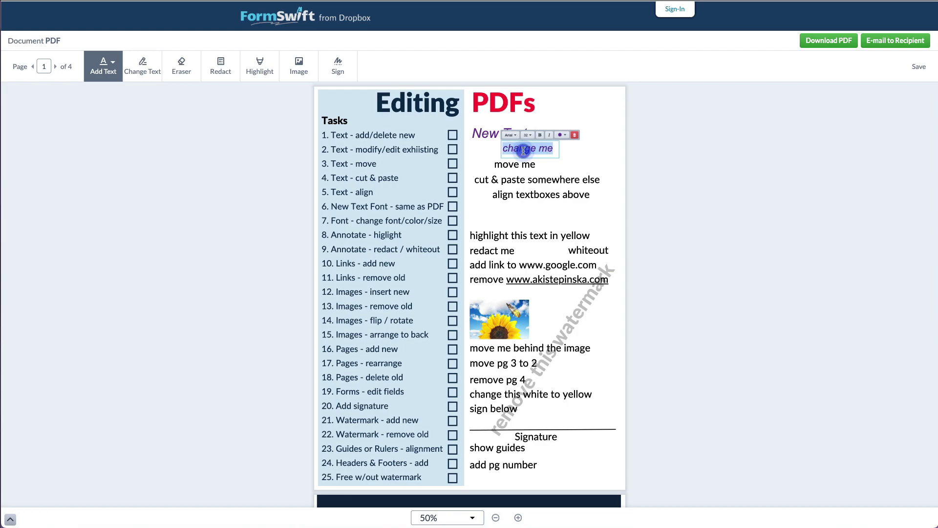
type("Chan")
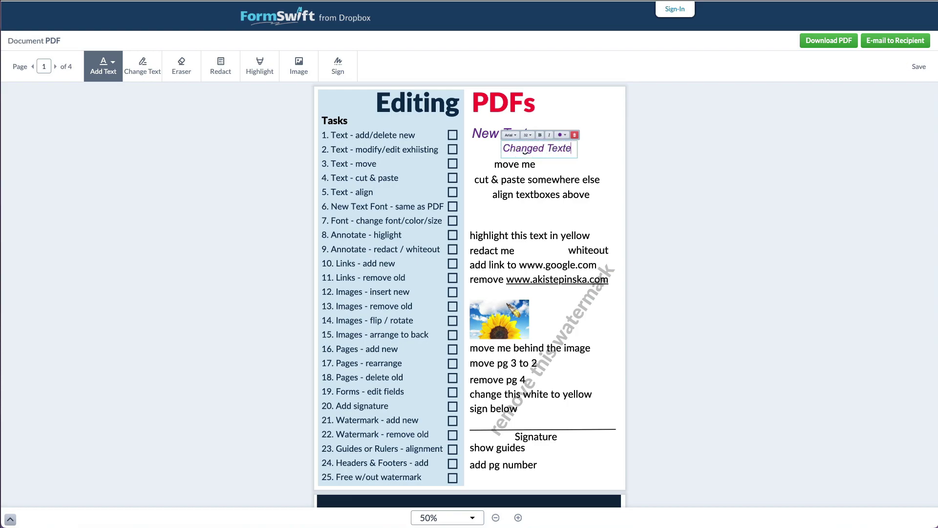
Style Changed Text as bold green Times New Roman size 48 and move it beneath New Text.
left_click(518, 139)
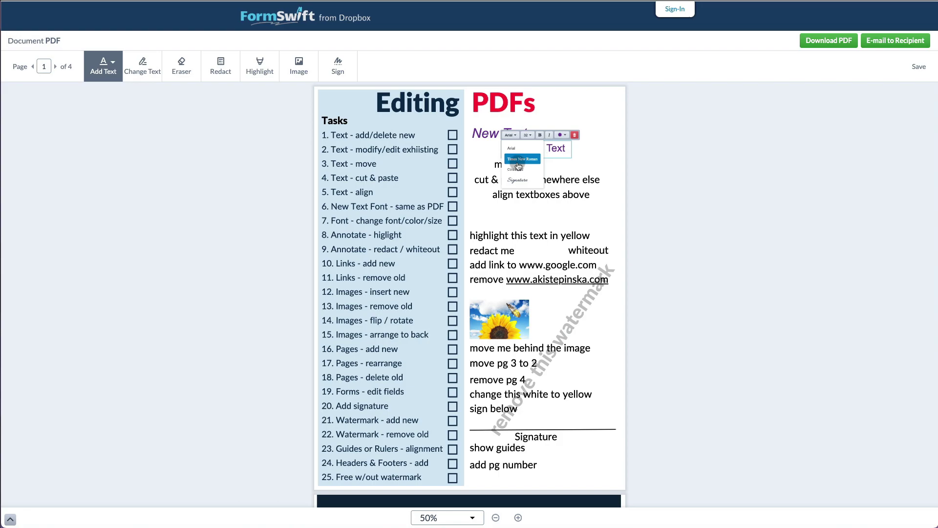
left_click(519, 166)
left_click(587, 141)
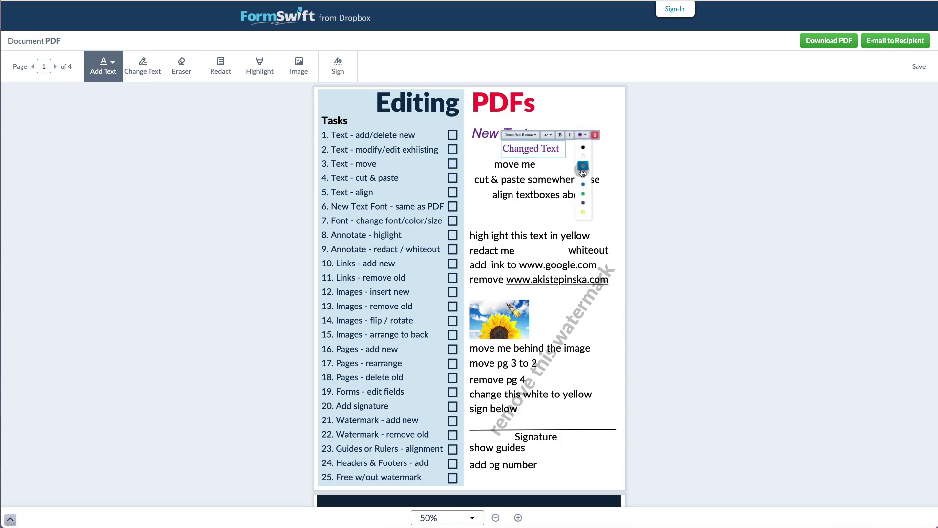
left_click(583, 168)
left_click(562, 138)
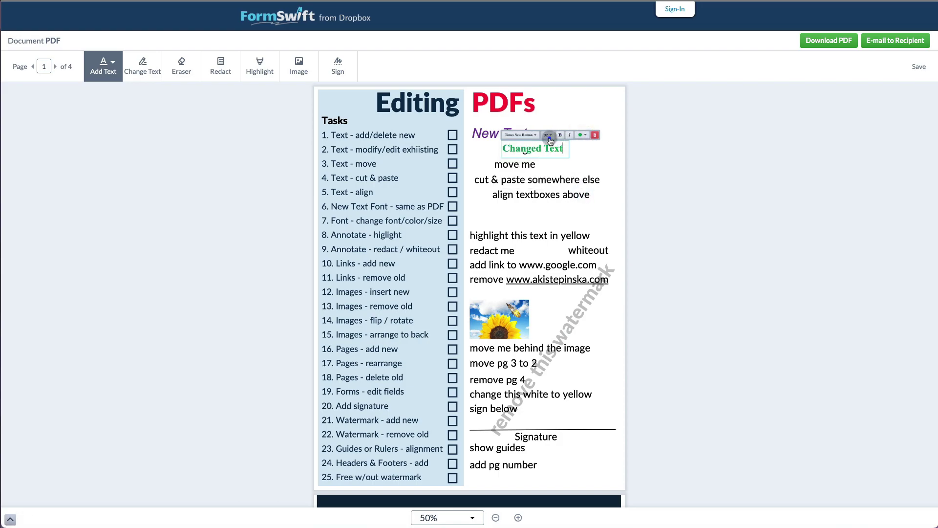
left_click(550, 135)
left_click(551, 276)
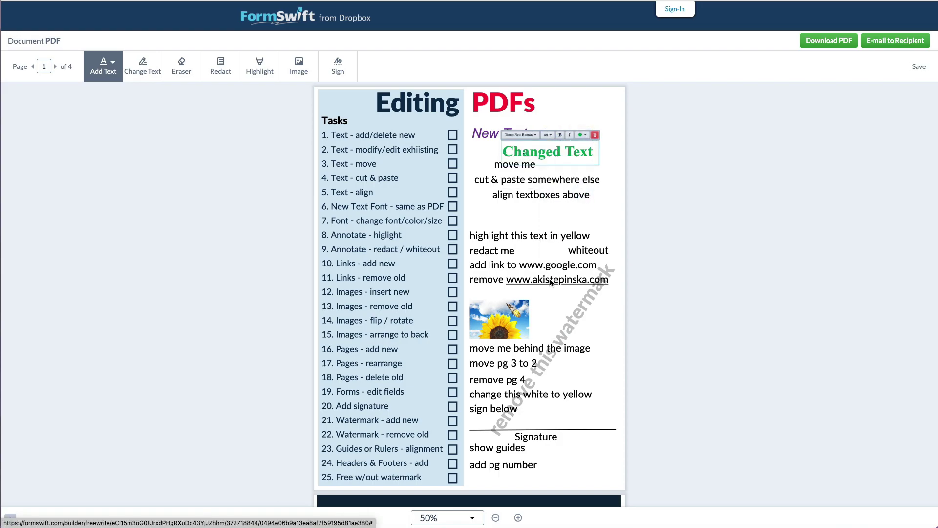
left_click_drag(598, 160, 567, 156)
left_click(585, 154)
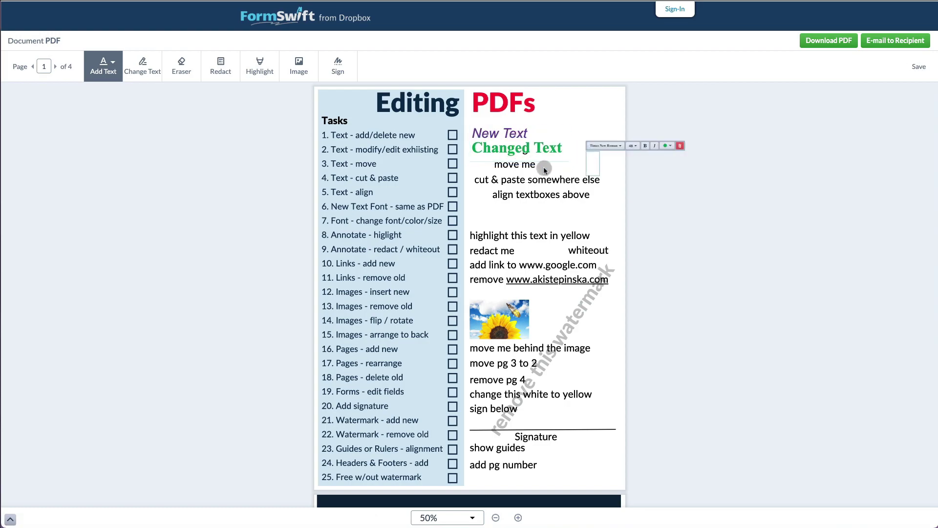
Remove a stray text box, then delete the diagonal watermark's text box twice.
left_click(679, 146)
left_click(143, 66)
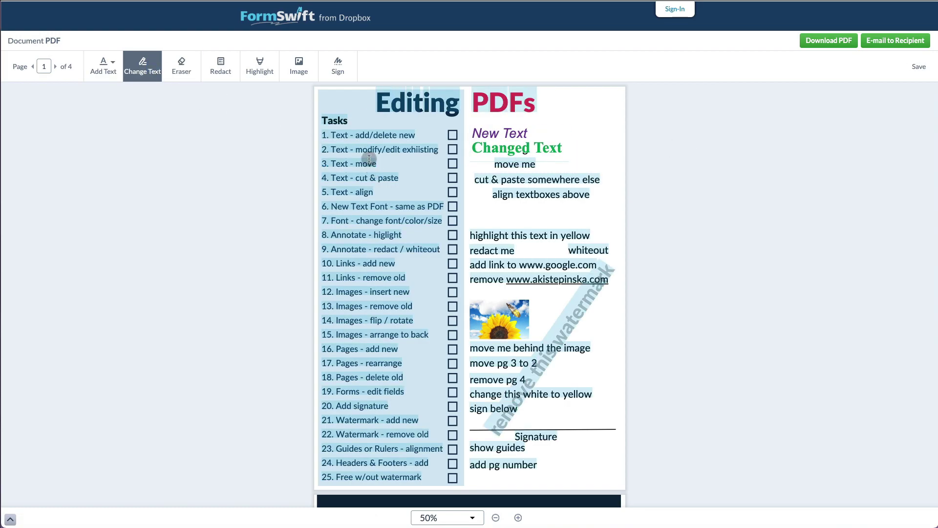
left_click(573, 316)
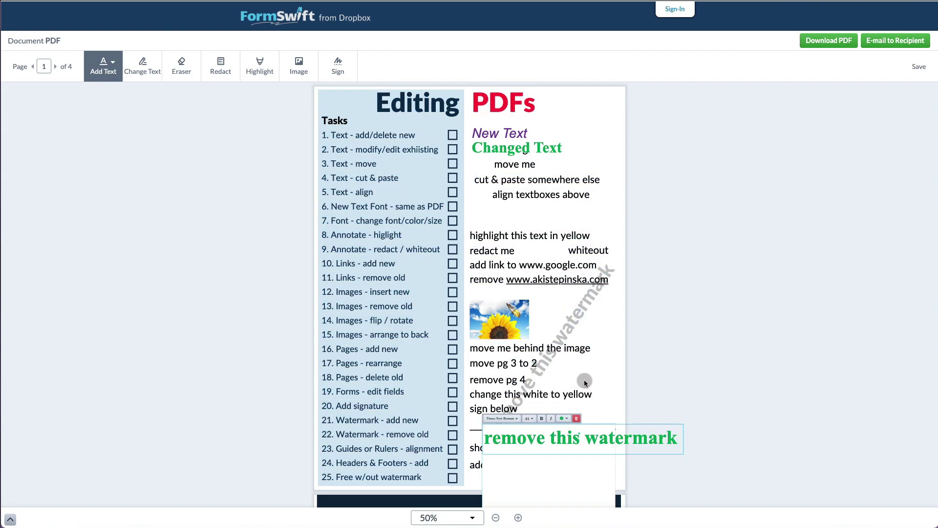
left_click(577, 418)
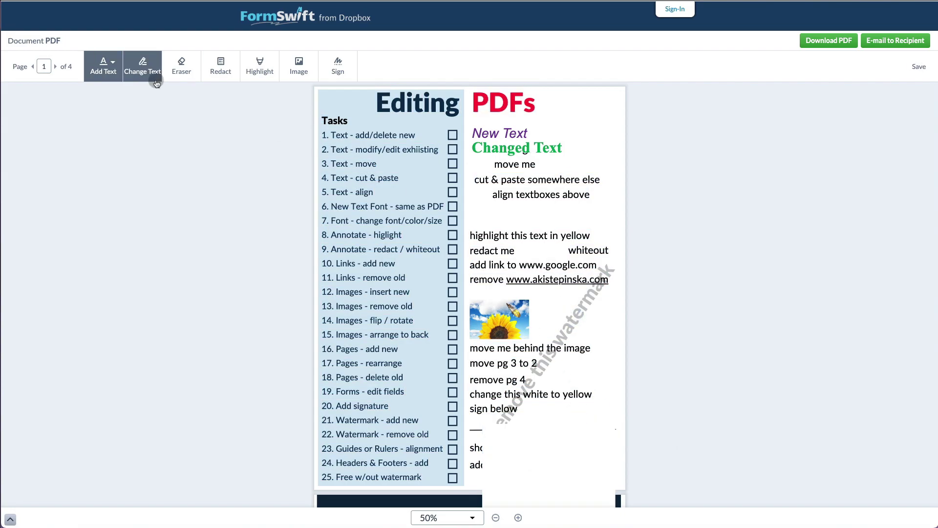
left_click(570, 330)
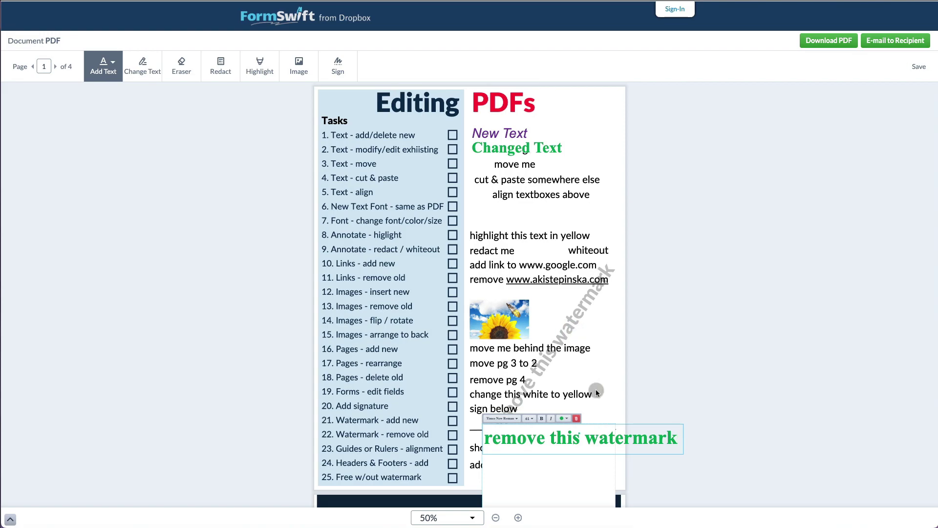
left_click(576, 419)
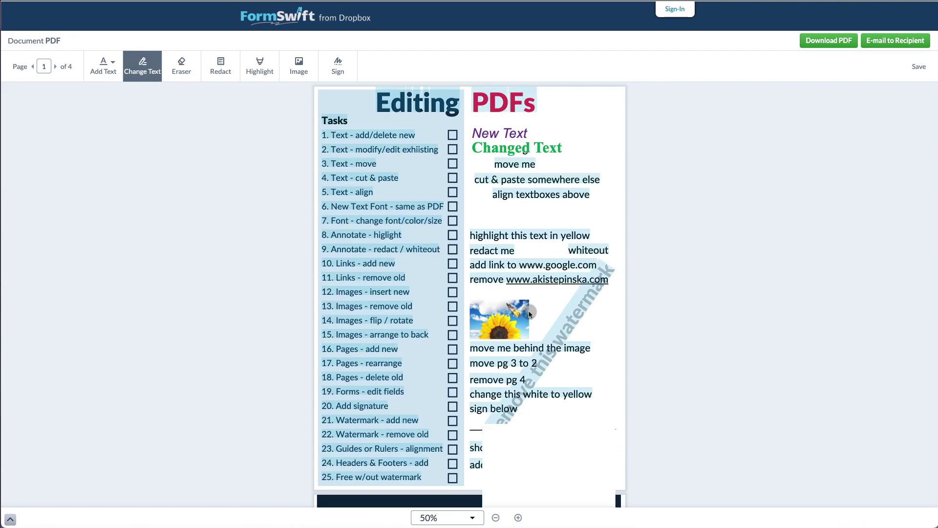
On page 3, tick the Building Lean Muscle Mass and Workout & Fitness boxes.
mouse_move(114, 72)
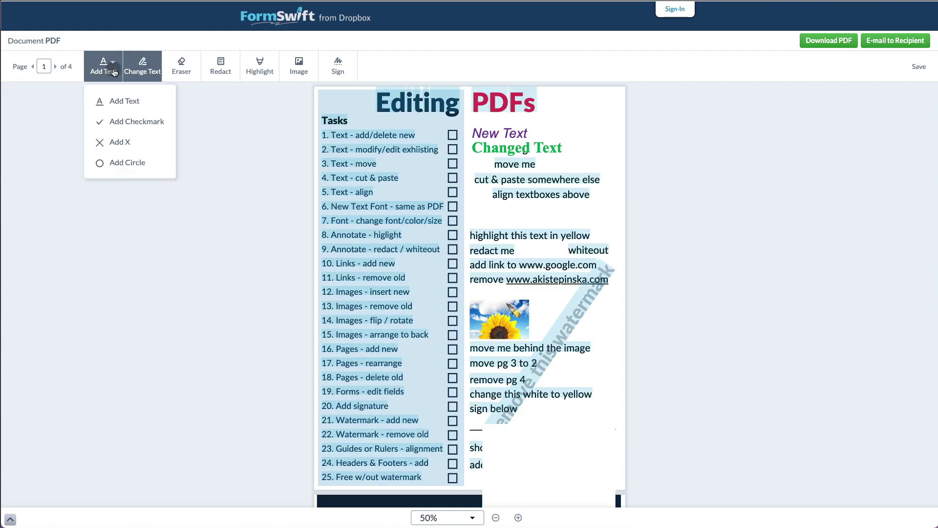
left_click(55, 66)
left_click(56, 66)
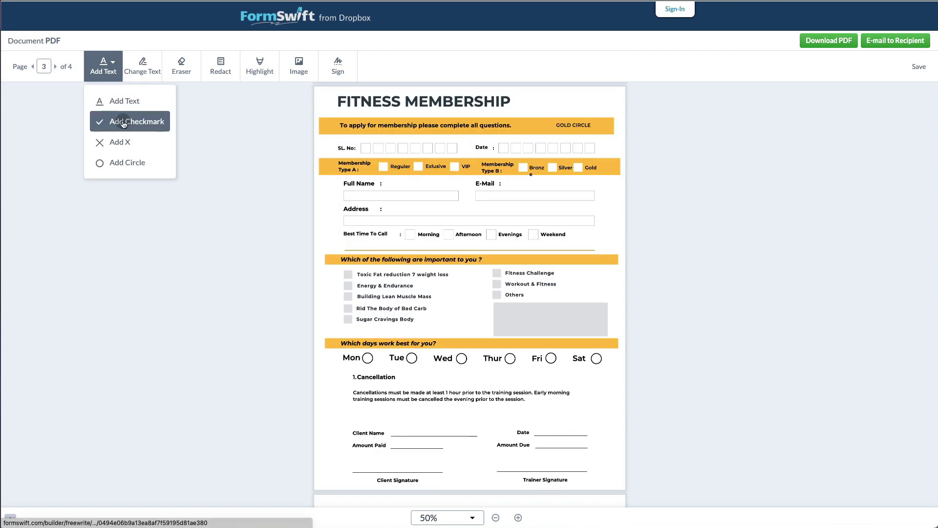
left_click(128, 121)
left_click(351, 297)
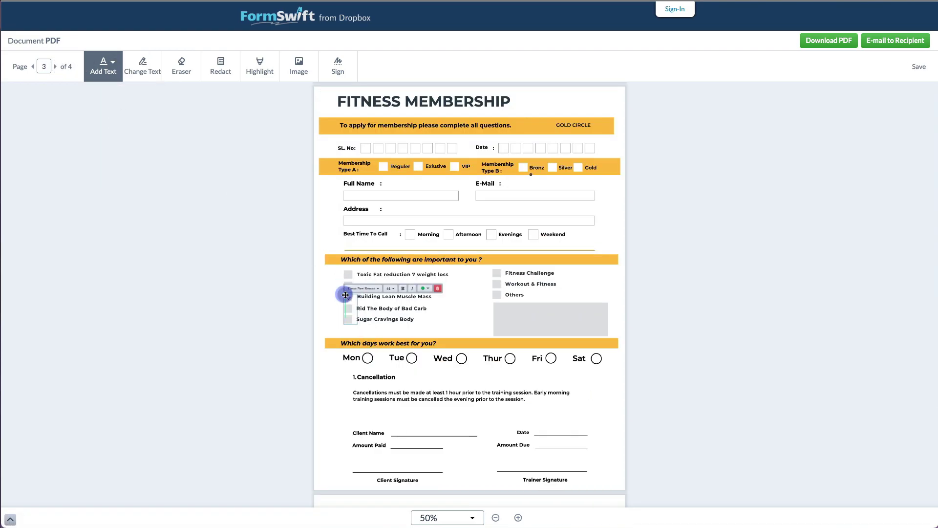
left_click(503, 293)
left_click(591, 278)
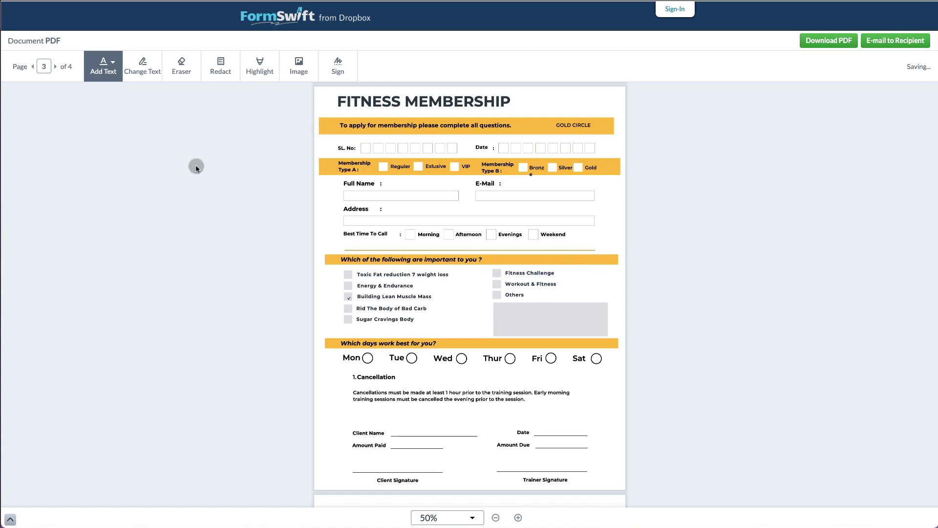
mouse_move(109, 68)
left_click(128, 120)
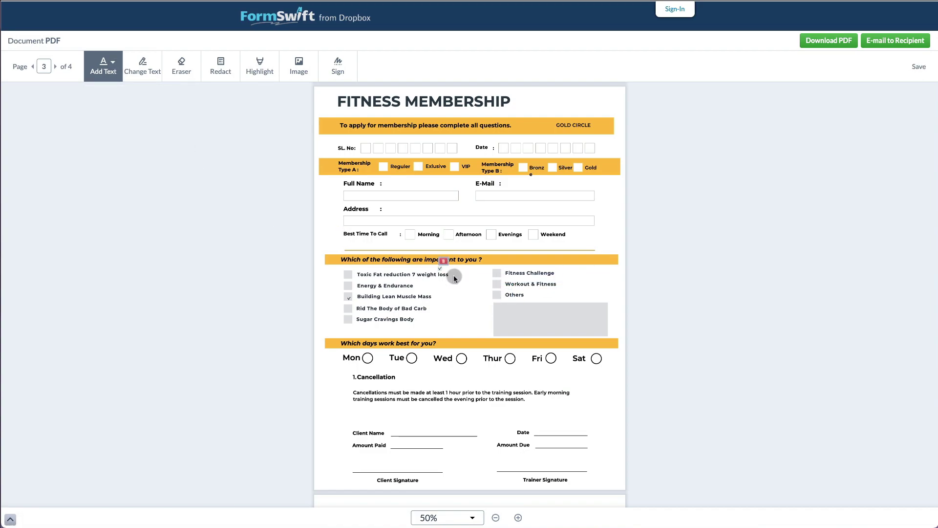
left_click(511, 288)
left_click_drag(512, 290, 497, 282)
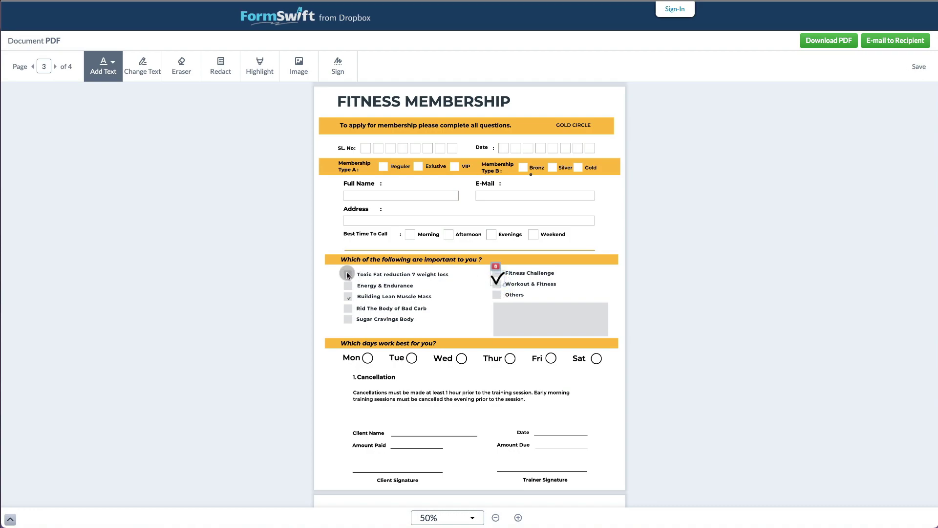
Place an enlarged checkmark on the Energy & Endurance box.
mouse_move(114, 73)
left_click(123, 127)
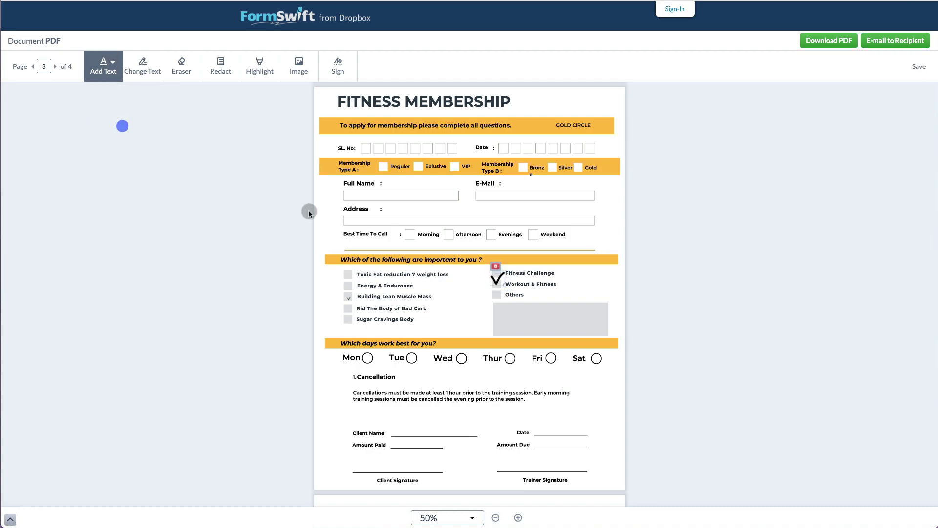
left_click(347, 276)
left_click(345, 289)
mouse_move(105, 68)
left_click(122, 126)
left_click(356, 289)
left_click(360, 293)
left_click(451, 280)
mouse_move(356, 287)
left_mouse_down()
mouse_move(366, 296)
mouse_move(349, 270)
left_mouse_up()
Put an enlarged X by Sugar Cravings Body and a circle around Mon.
mouse_move(103, 66)
left_click(111, 145)
left_click(413, 329)
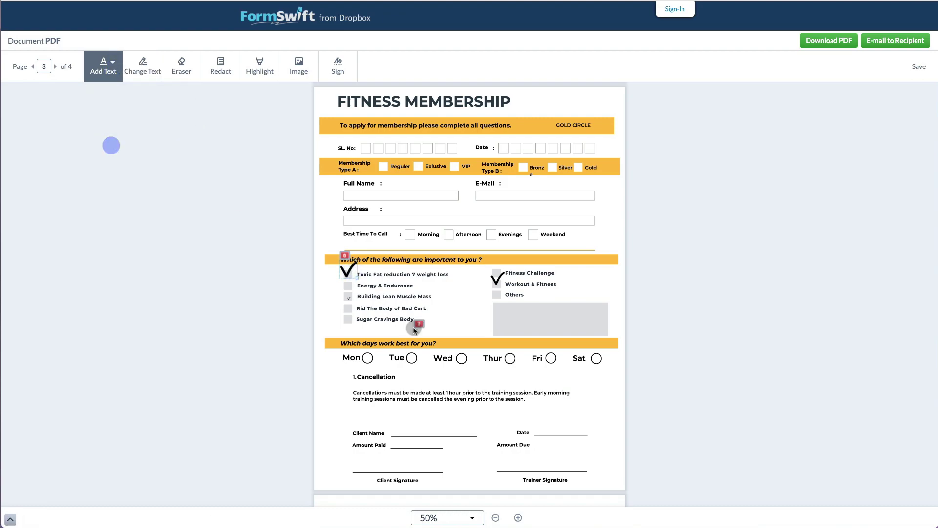
left_click_drag(345, 316, 362, 331)
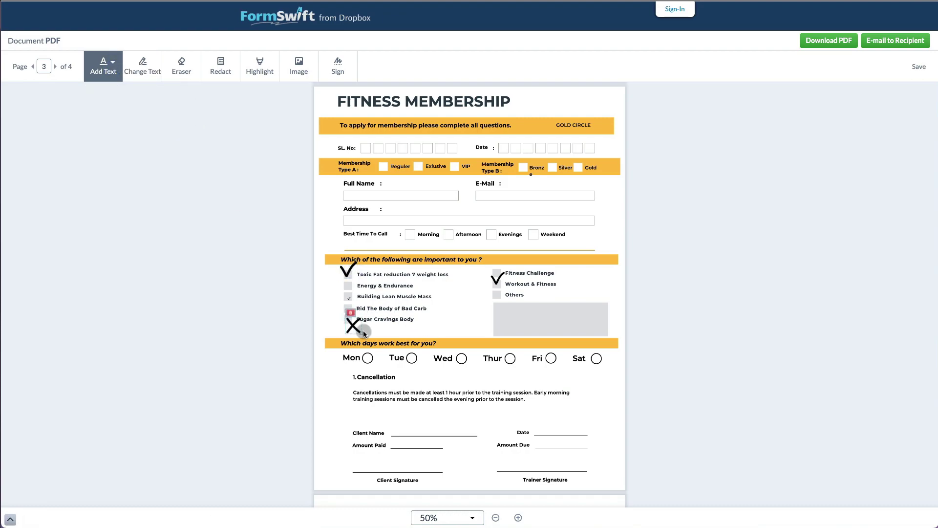
mouse_move(104, 66)
left_click(128, 159)
left_click(369, 359)
left_click_drag(385, 373, 371, 358)
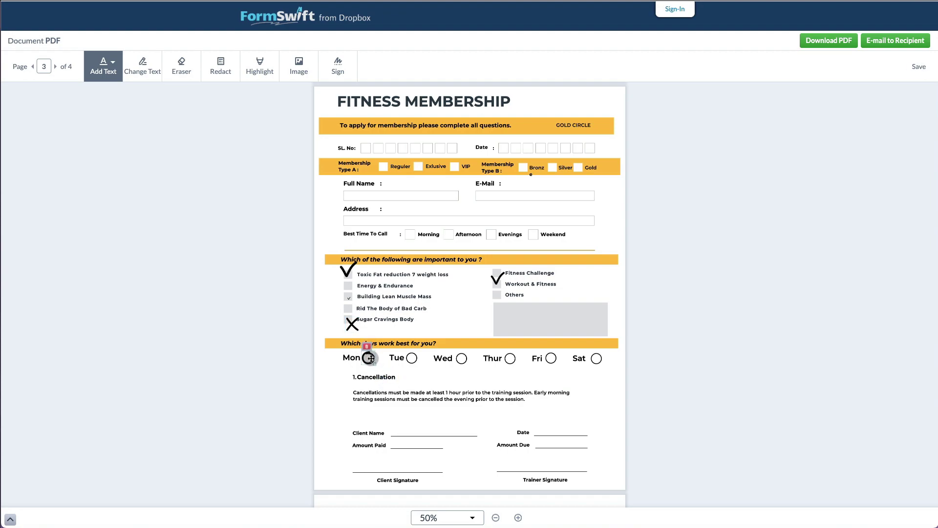
Erase the Energy & Endurance label on page 3 and the first line under Hello! on page 4.
left_click(168, 66)
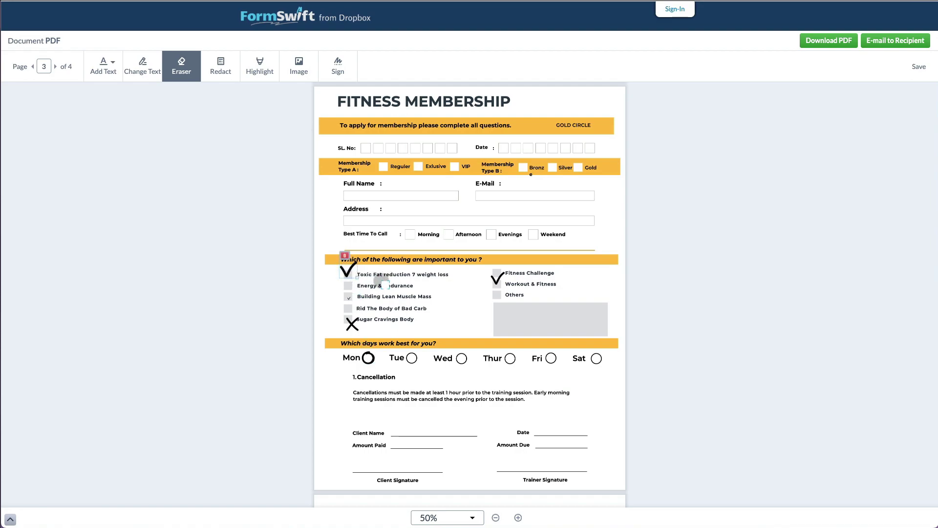
left_click_drag(354, 282, 411, 289)
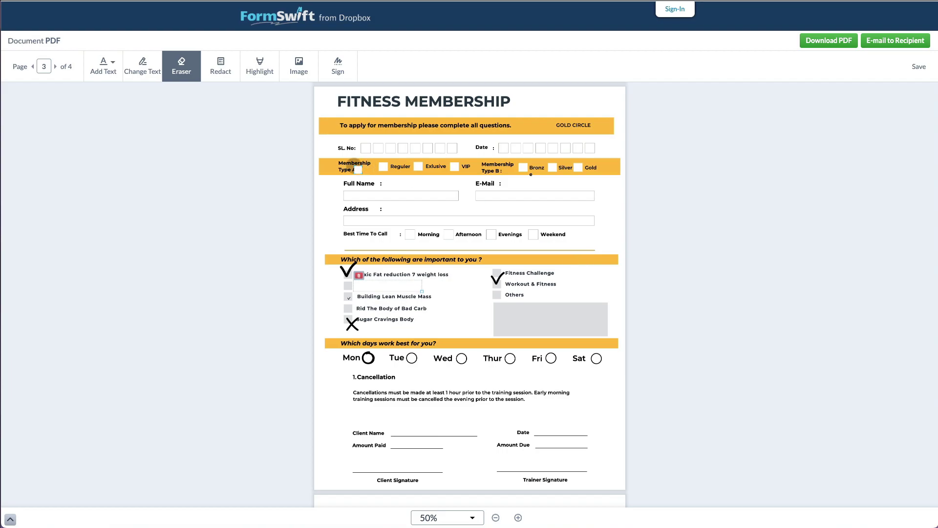
scroll(392, 295, "down", 6)
left_click_drag(354, 295, 587, 302)
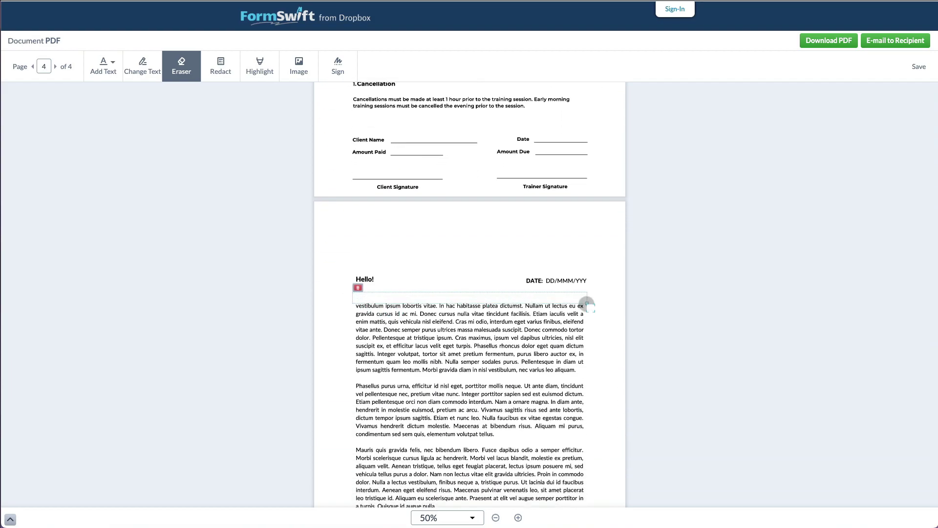
Cover the DD/MMM/YYY date placeholder and the Hello! greeting with black redaction bars.
left_click(219, 66)
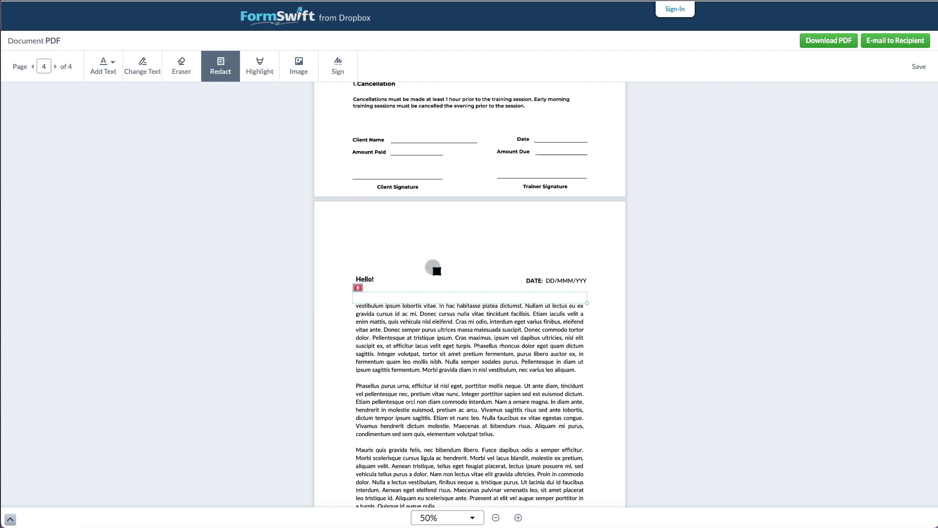
left_click_drag(518, 271, 595, 287)
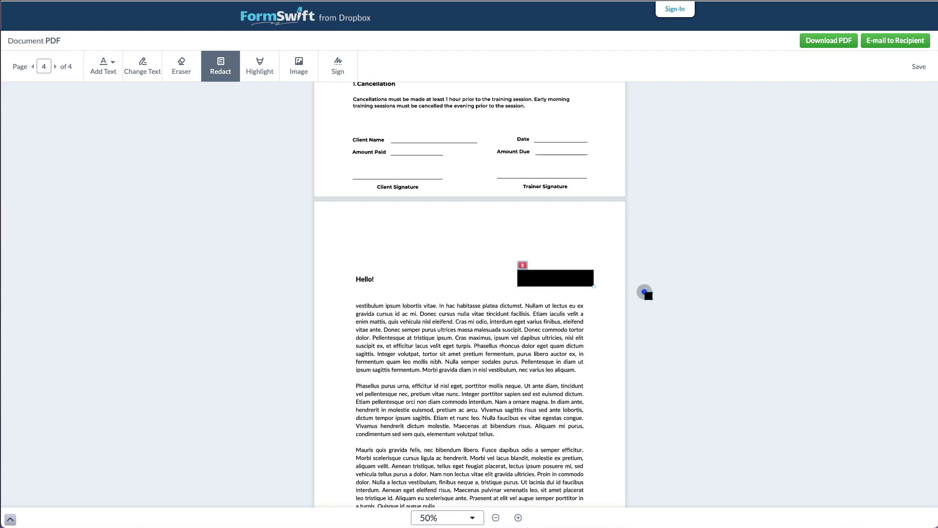
left_click_drag(348, 269, 375, 284)
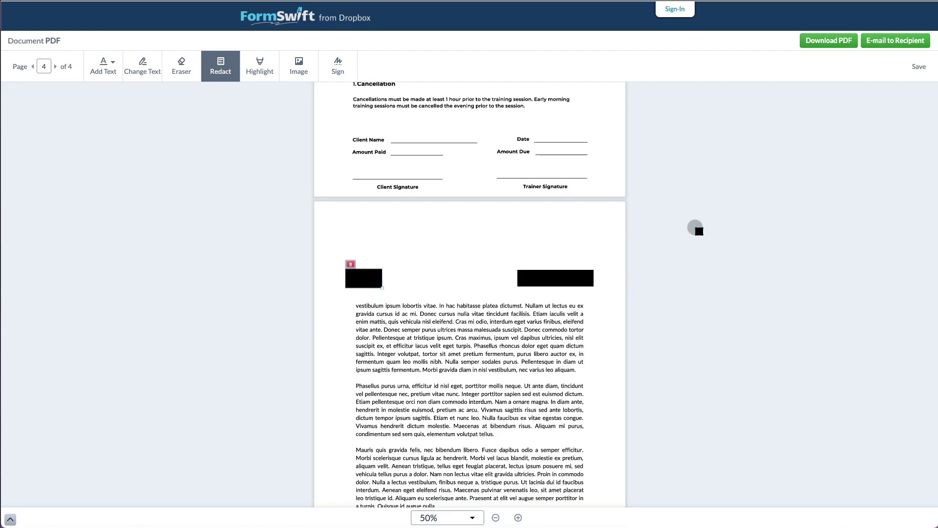
Remove the highlight from the CV tips heading and highlight the 'You want your CV' paragraph.
left_click(260, 66)
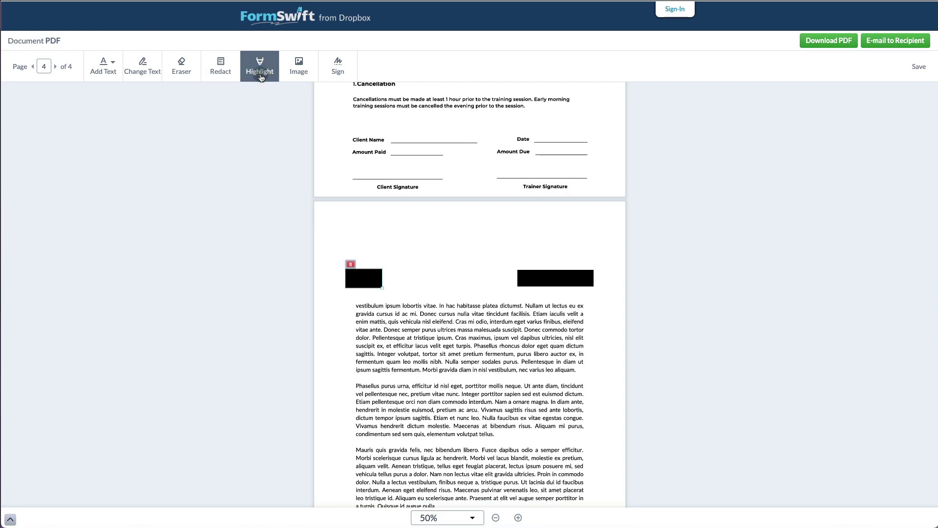
scroll(353, 286, "up", 15)
left_click_drag(352, 286, 574, 340)
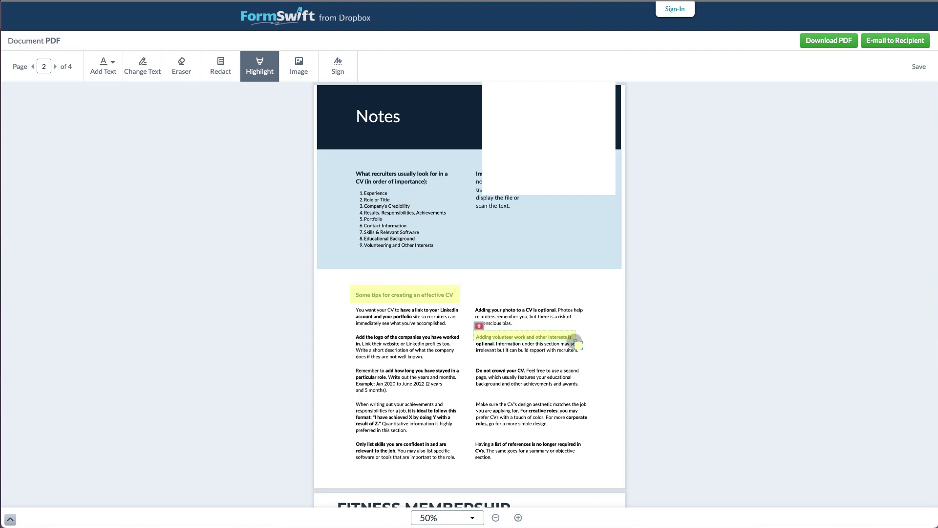
left_click(355, 282)
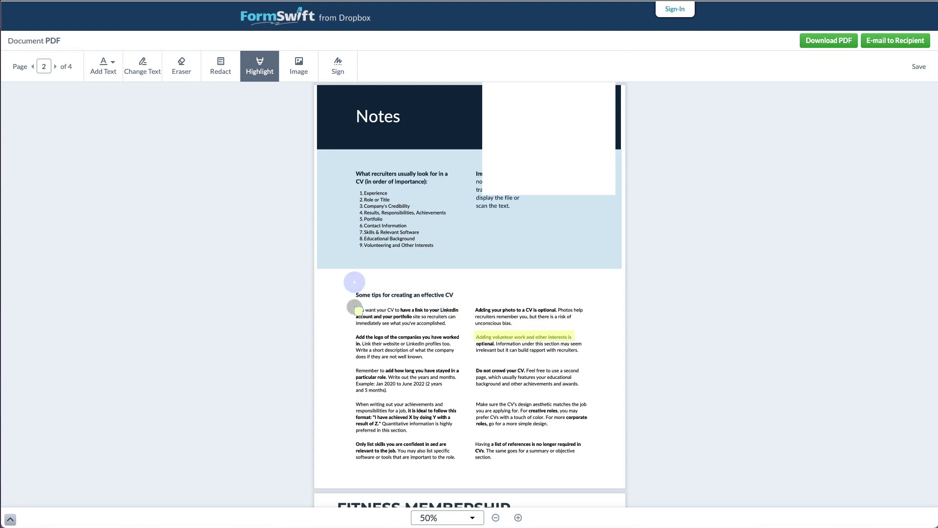
left_click_drag(351, 303, 464, 328)
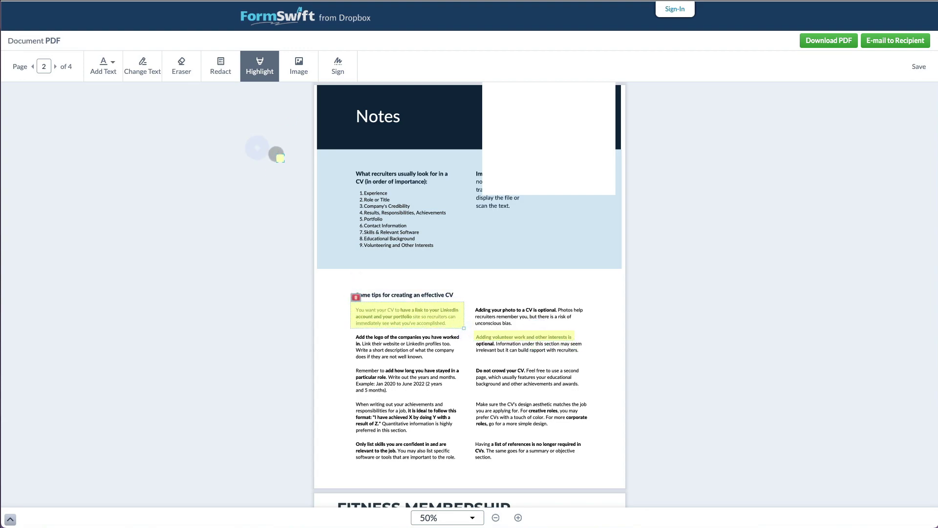
Upload the city street JPEG, move it above the photo paragraph and enlarge it from its corner.
left_click(299, 66)
left_click(476, 335)
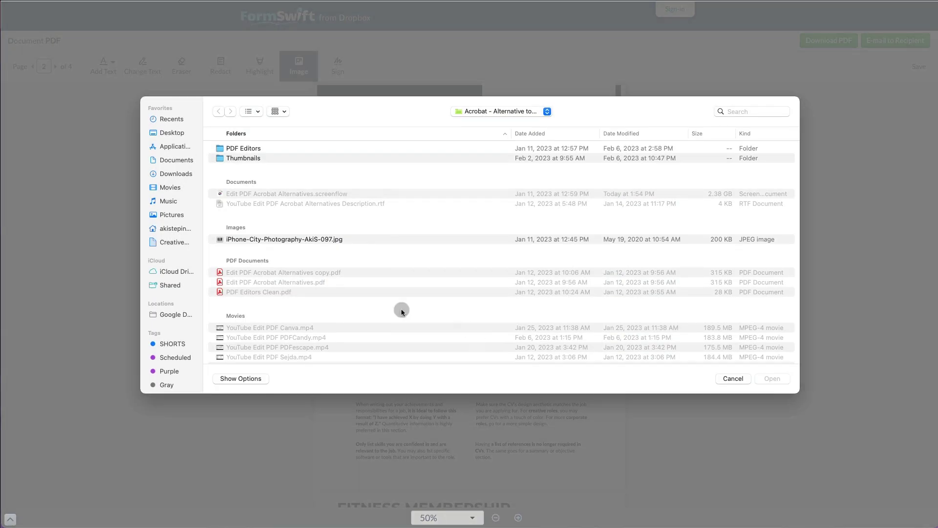
double_click(342, 239)
left_click_drag(478, 241, 471, 225)
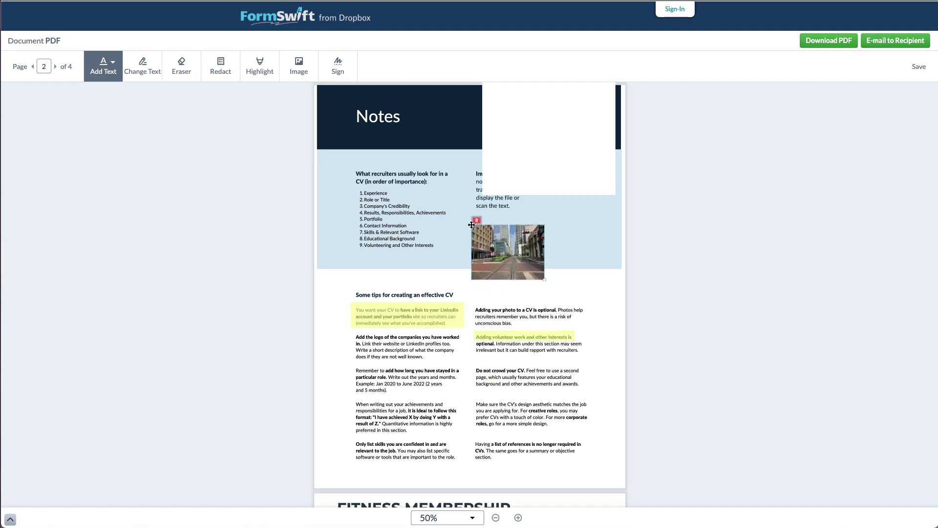
left_click_drag(546, 282, 588, 301)
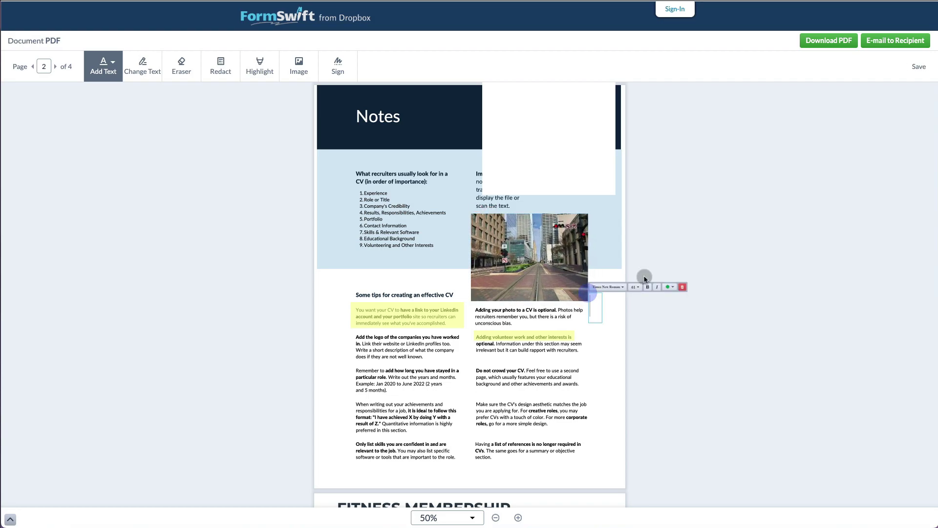
left_click(681, 289)
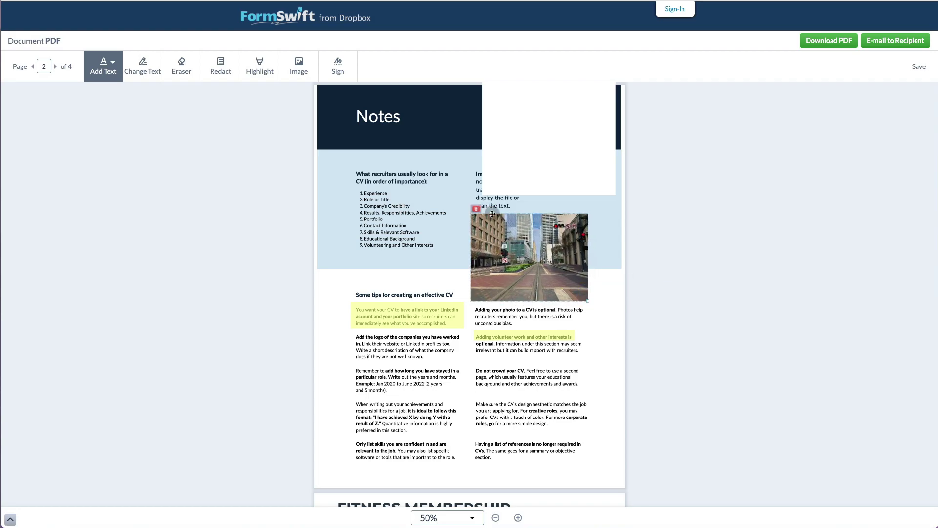
scroll(469, 220, "up", 6)
Draw a handwritten signature and add it to the document.
left_click(491, 230)
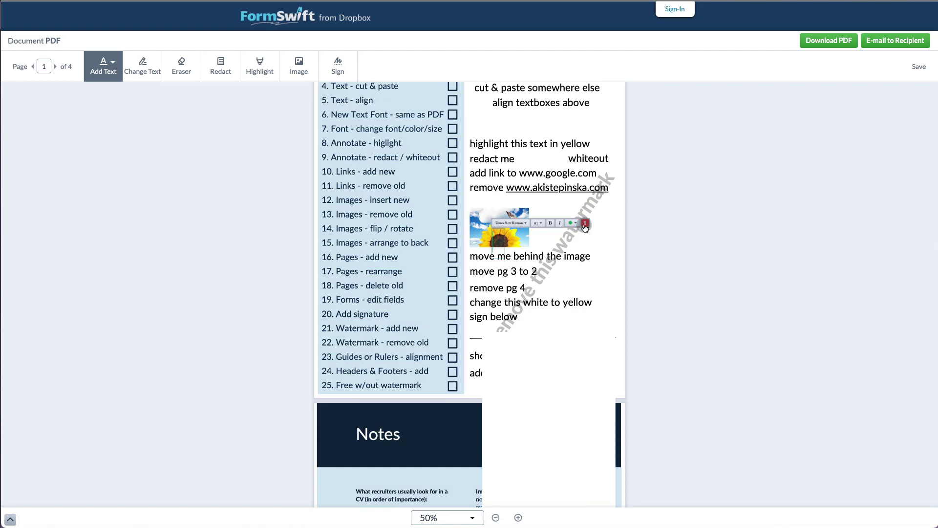
left_click(142, 66)
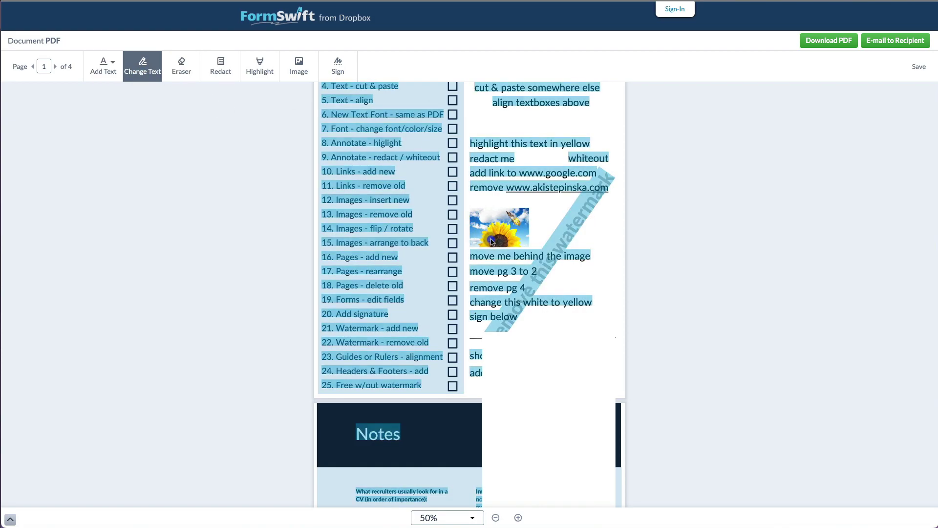
left_click(670, 253)
left_click(338, 66)
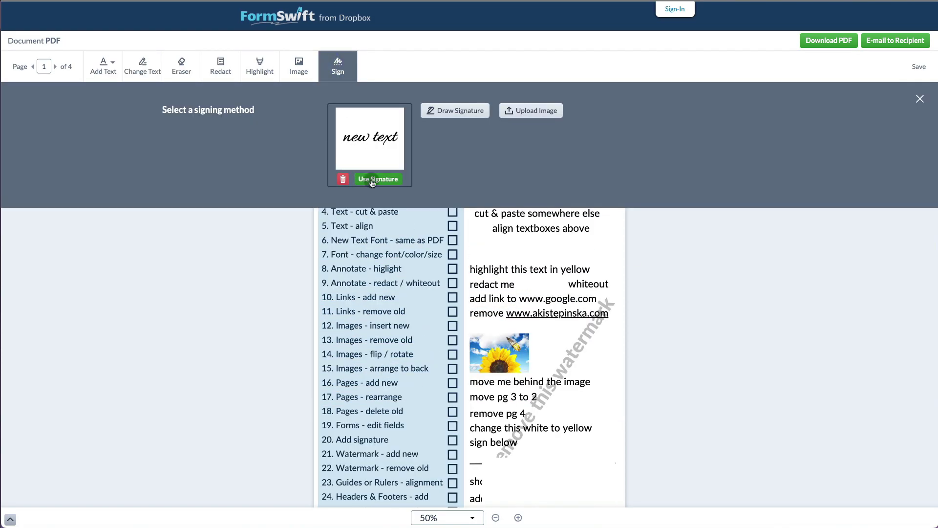
left_click(455, 111)
mouse_move(385, 221)
left_mouse_down()
mouse_move(406, 259)
mouse_move(514, 253)
left_mouse_up()
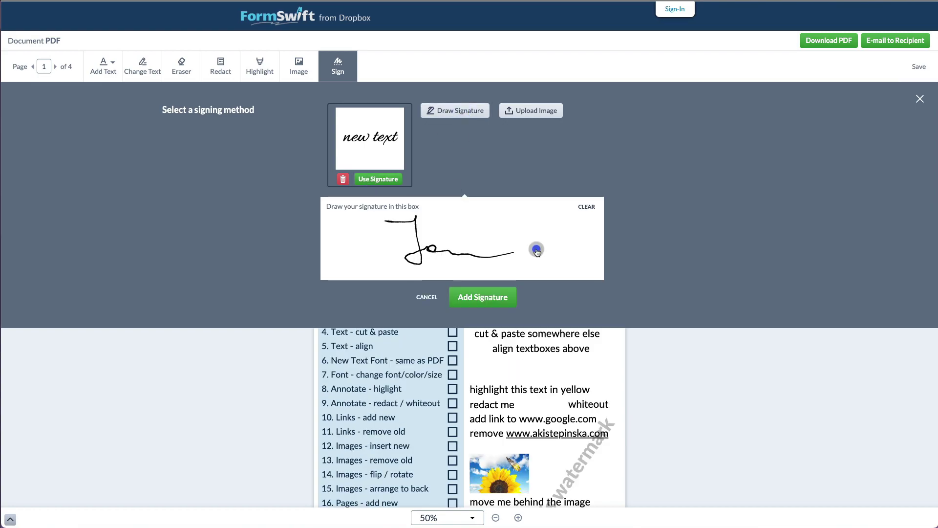
left_click(483, 296)
Place the drawn signature above the Client Name line on the Fitness Membership page.
scroll(491, 344, "down", 15)
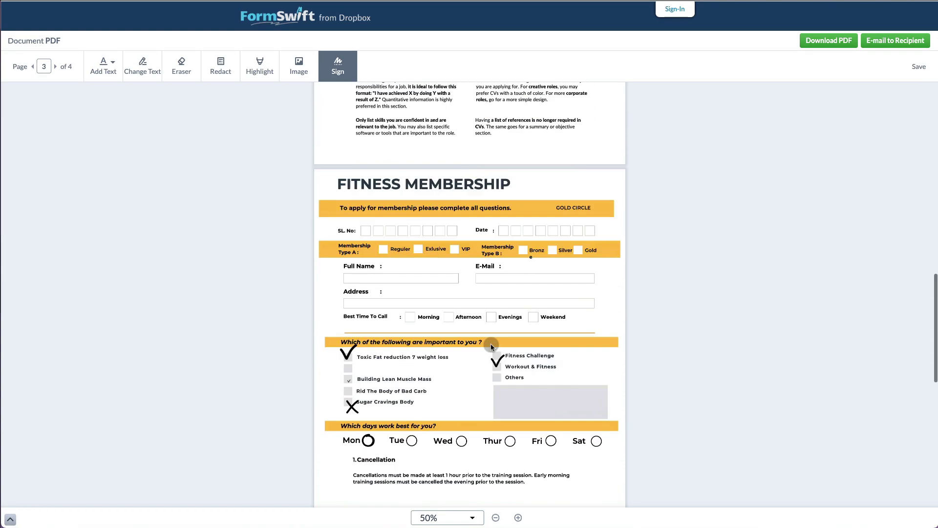
scroll(491, 344, "down", 5)
left_click(422, 254)
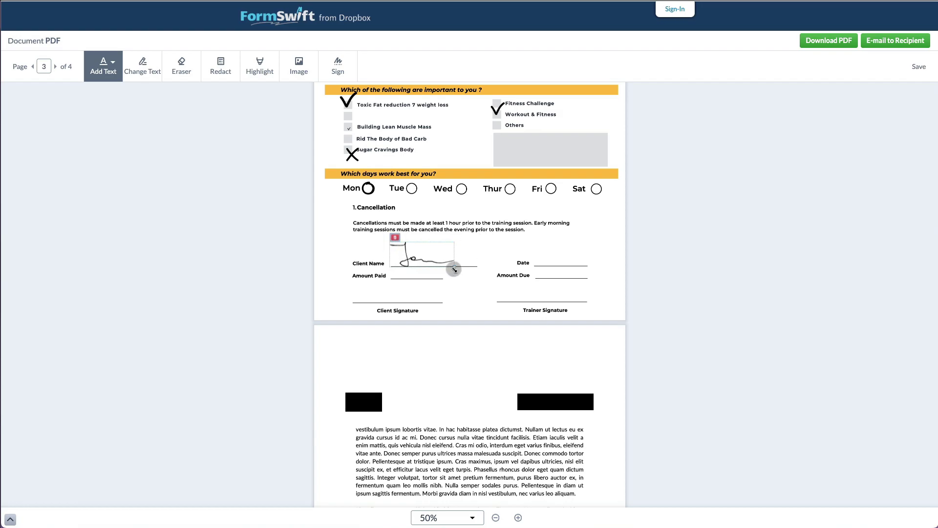
mouse_move(455, 270)
left_mouse_down()
mouse_move(481, 286)
mouse_move(455, 268)
left_mouse_up()
left_click(452, 267)
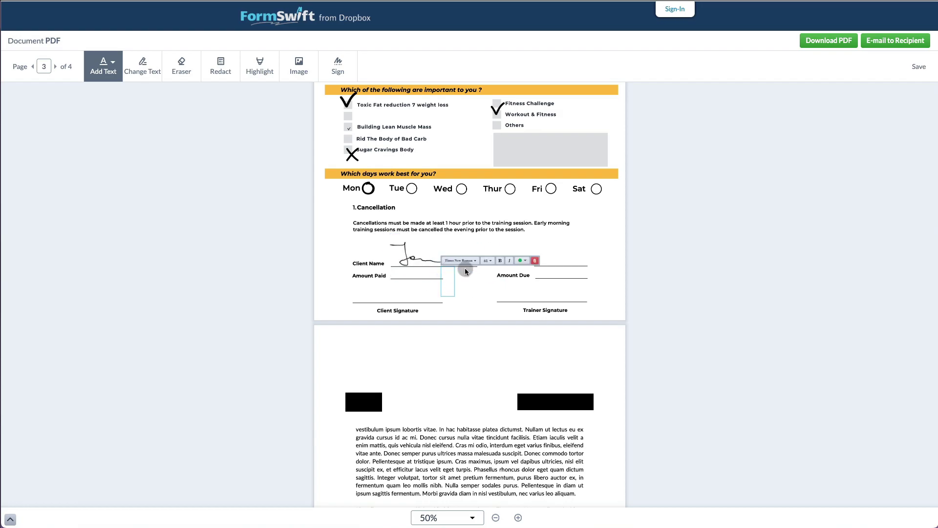
Delete the drawn signature and place the saved 'new text' signature above Client Name.
left_click(438, 263)
left_click(400, 238)
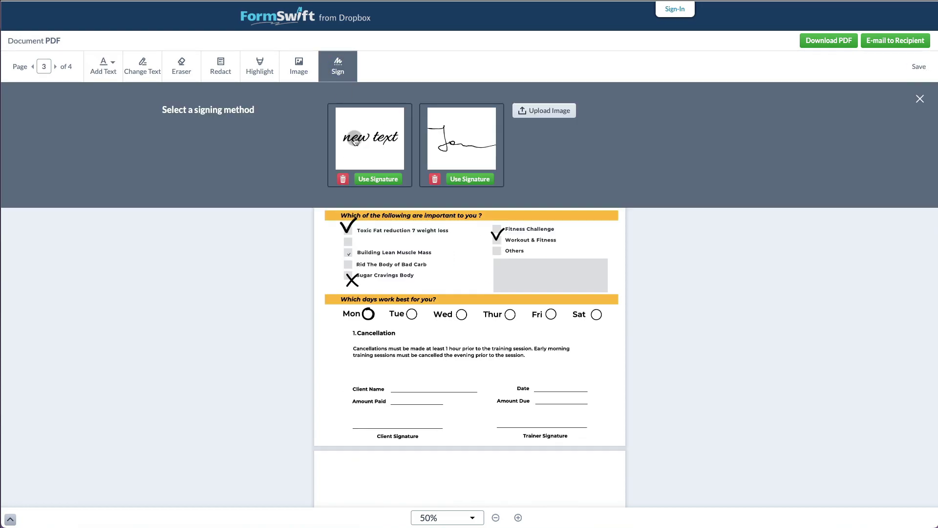
left_click(370, 148)
left_click(394, 252)
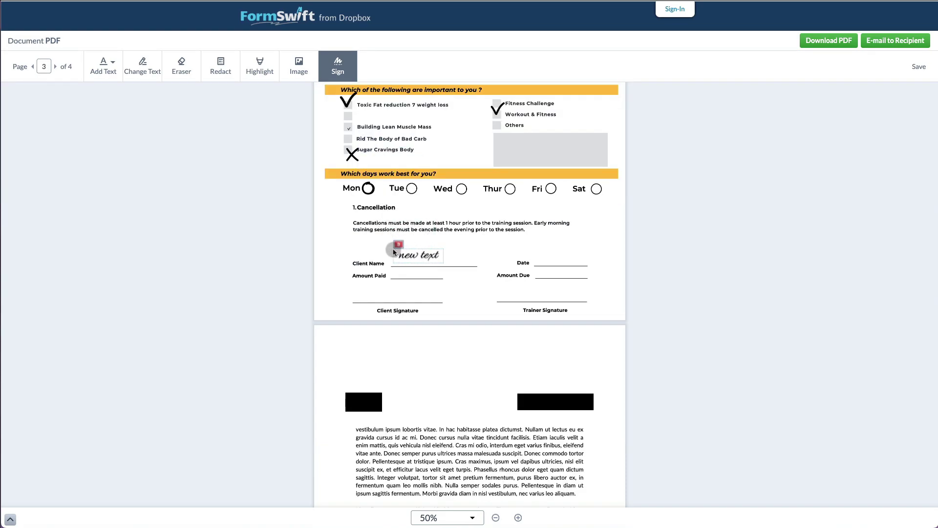
Swap the 'new text' signature for a typed signature of the client's full name at Client Name.
left_click(337, 66)
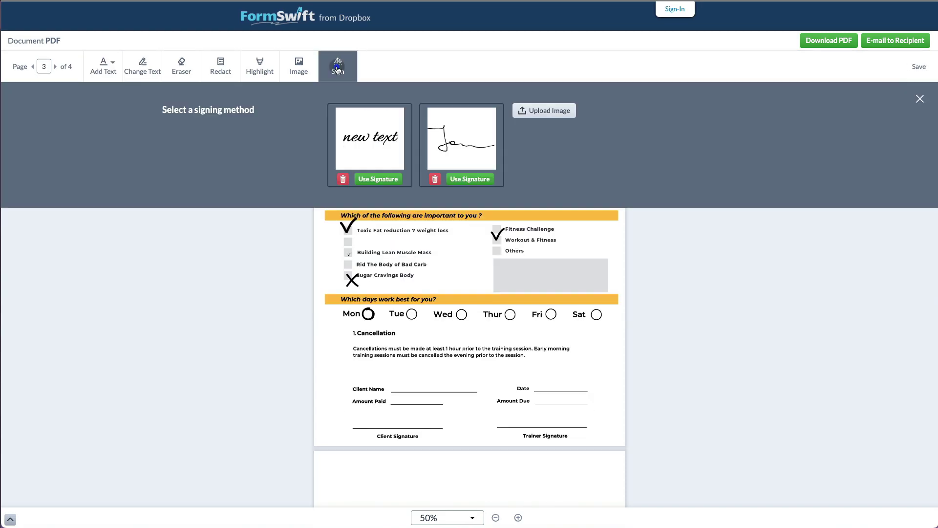
left_click(343, 179)
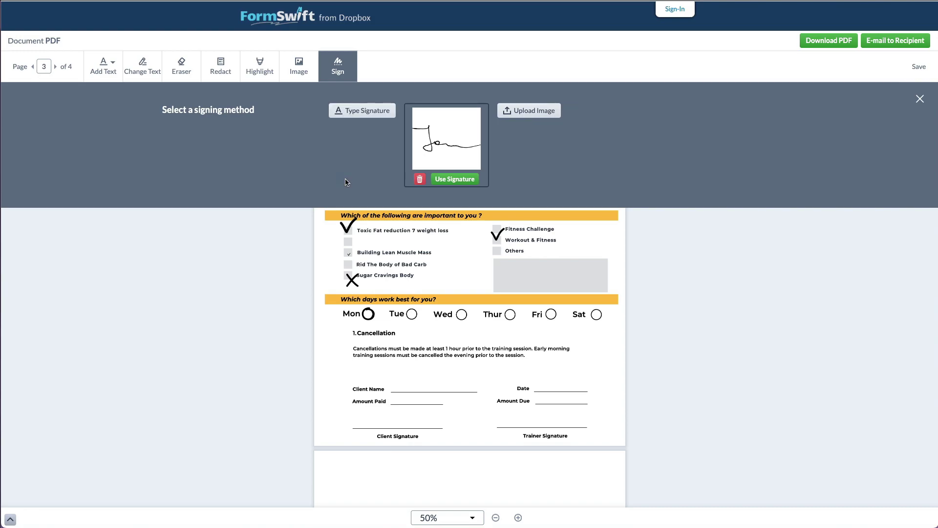
left_click(357, 110)
type("Jane Doe")
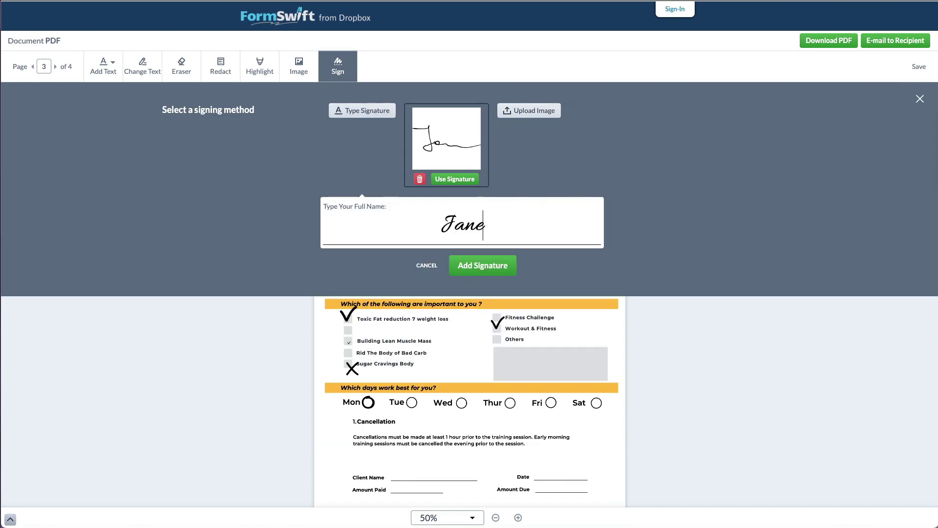
left_click(483, 266)
left_click(440, 259)
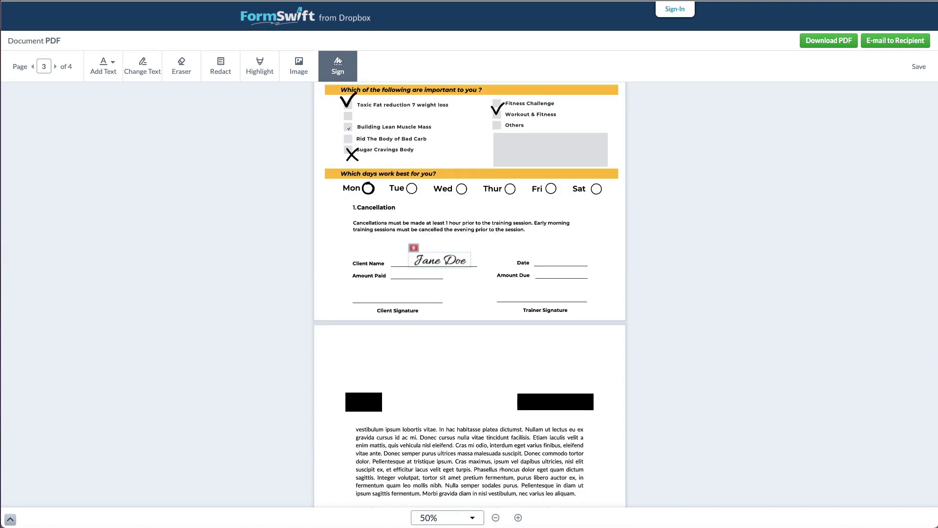
left_click(271, 214)
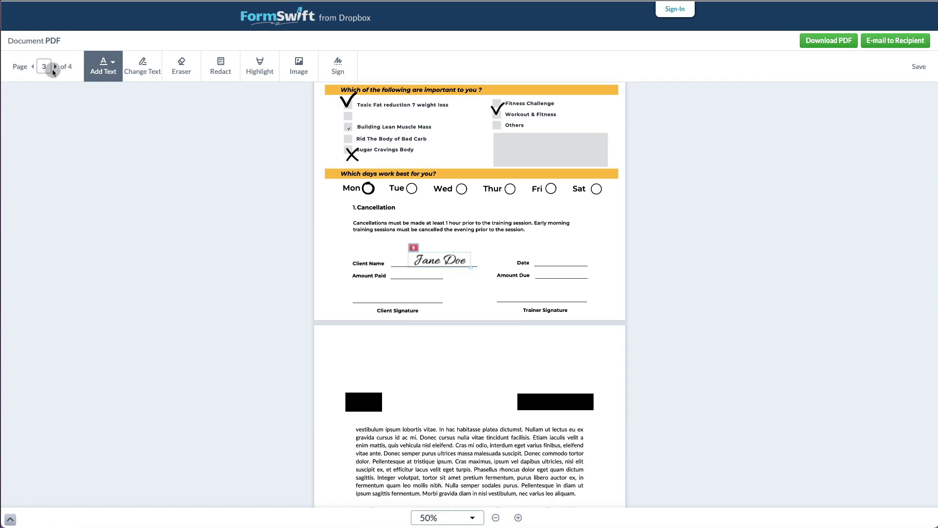
Return to page 1 and start downloading the edited PDF.
left_click(34, 69)
left_click(34, 69)
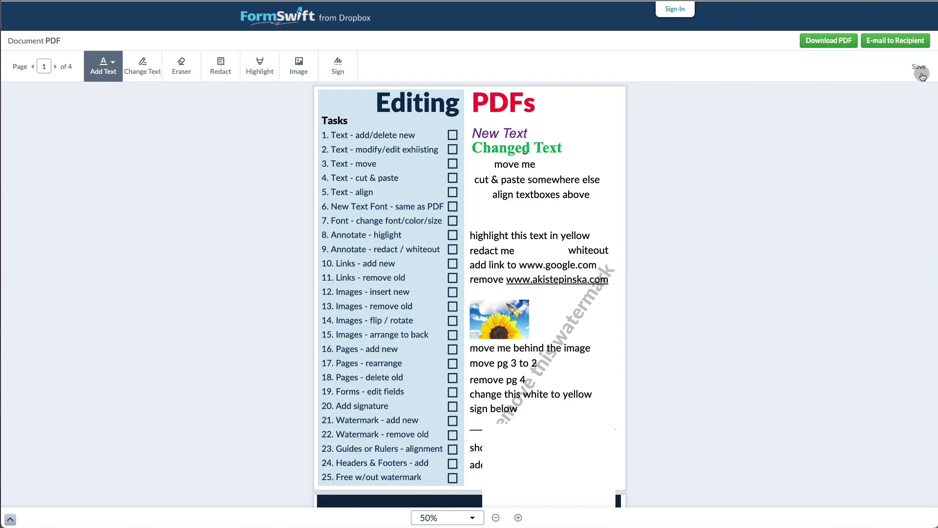
scroll(850, 199, "down", 15)
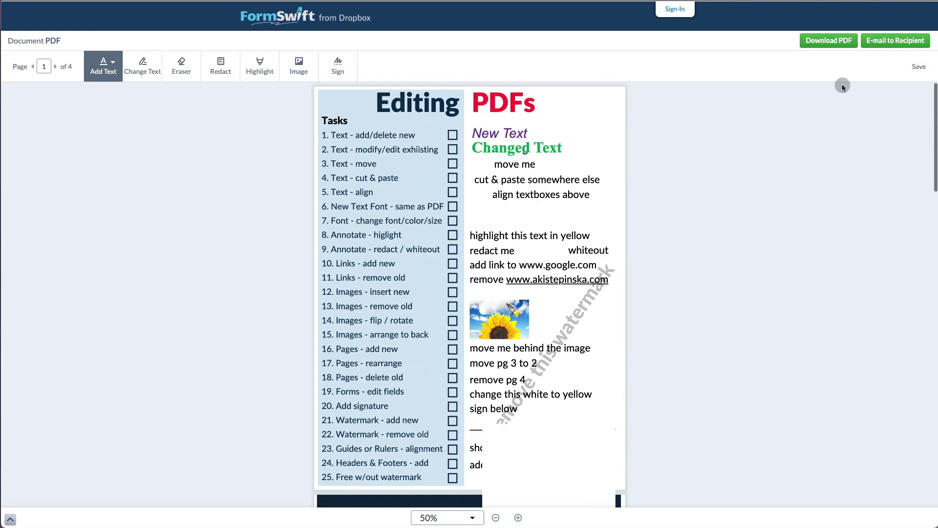
left_click(830, 41)
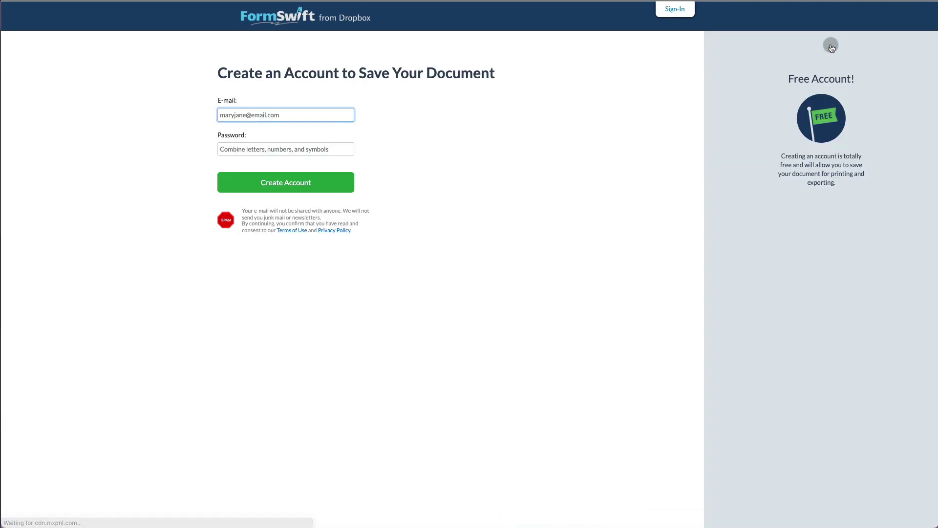
Enter the account e-mail address on Create Account, then browse the subscription plans.
left_click(341, 120)
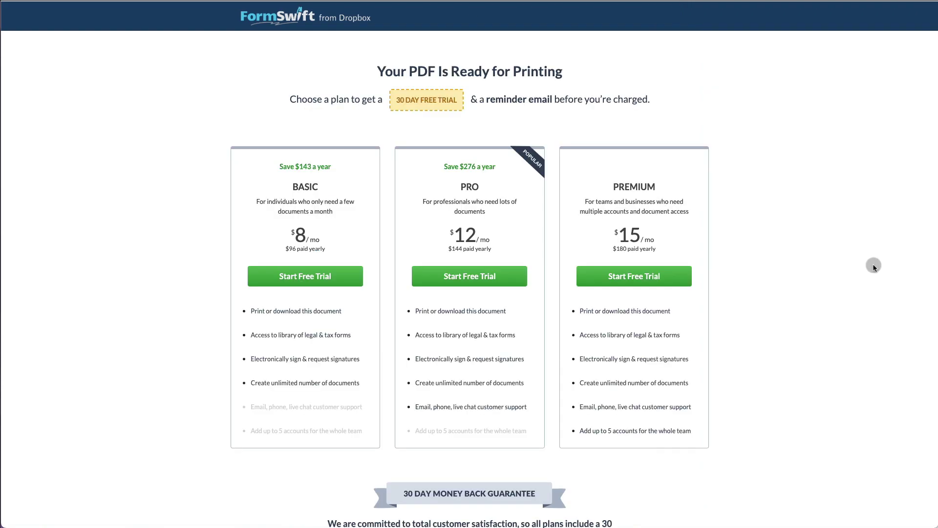
scroll(859, 320, "down", 6)
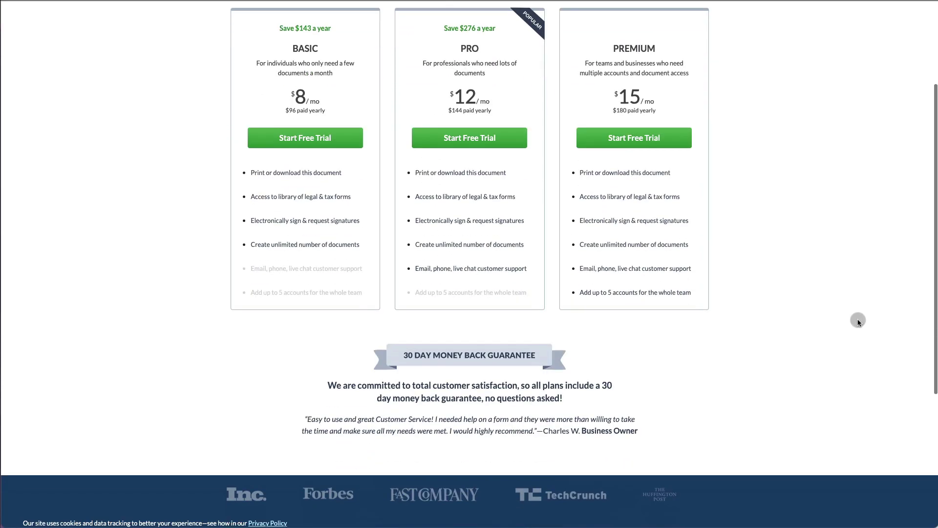
scroll(859, 321, "up", 6)
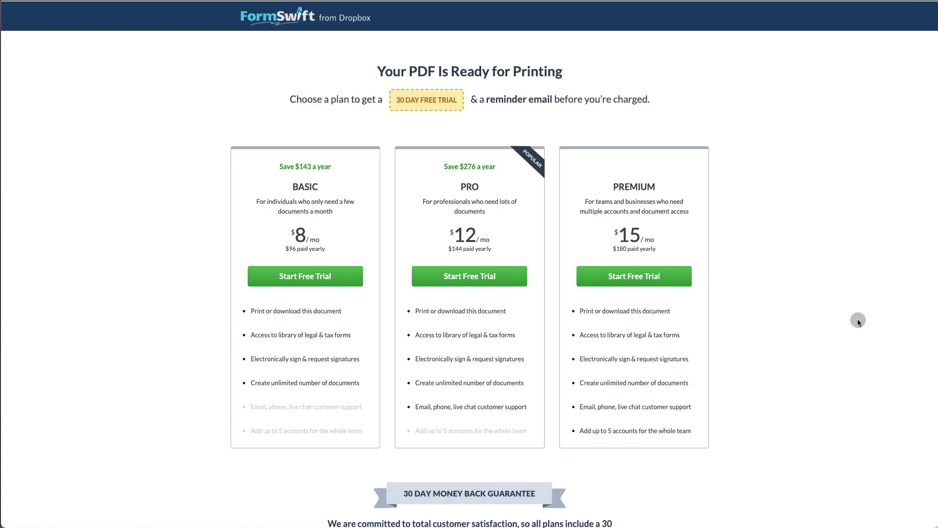
scroll(859, 320, "down", 6)
scroll(858, 321, "up", 6)
Start the BASIC plan free trial, then return to My Documents showing the edited PDF copy.
left_click(288, 276)
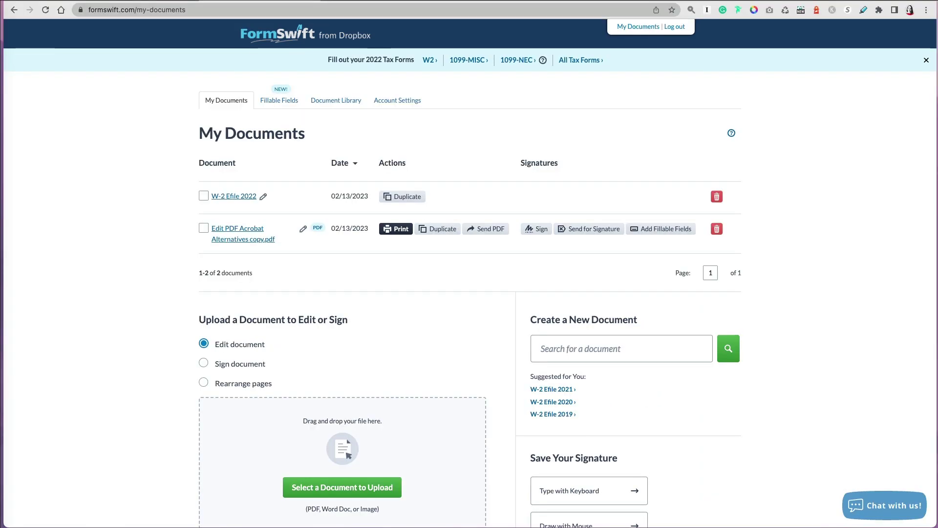
left_click(210, 11)
left_click(253, 39)
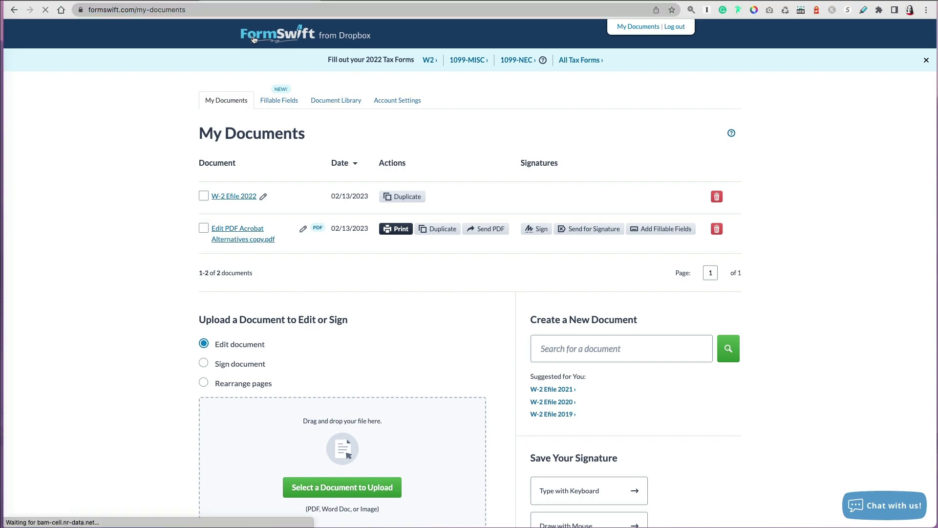